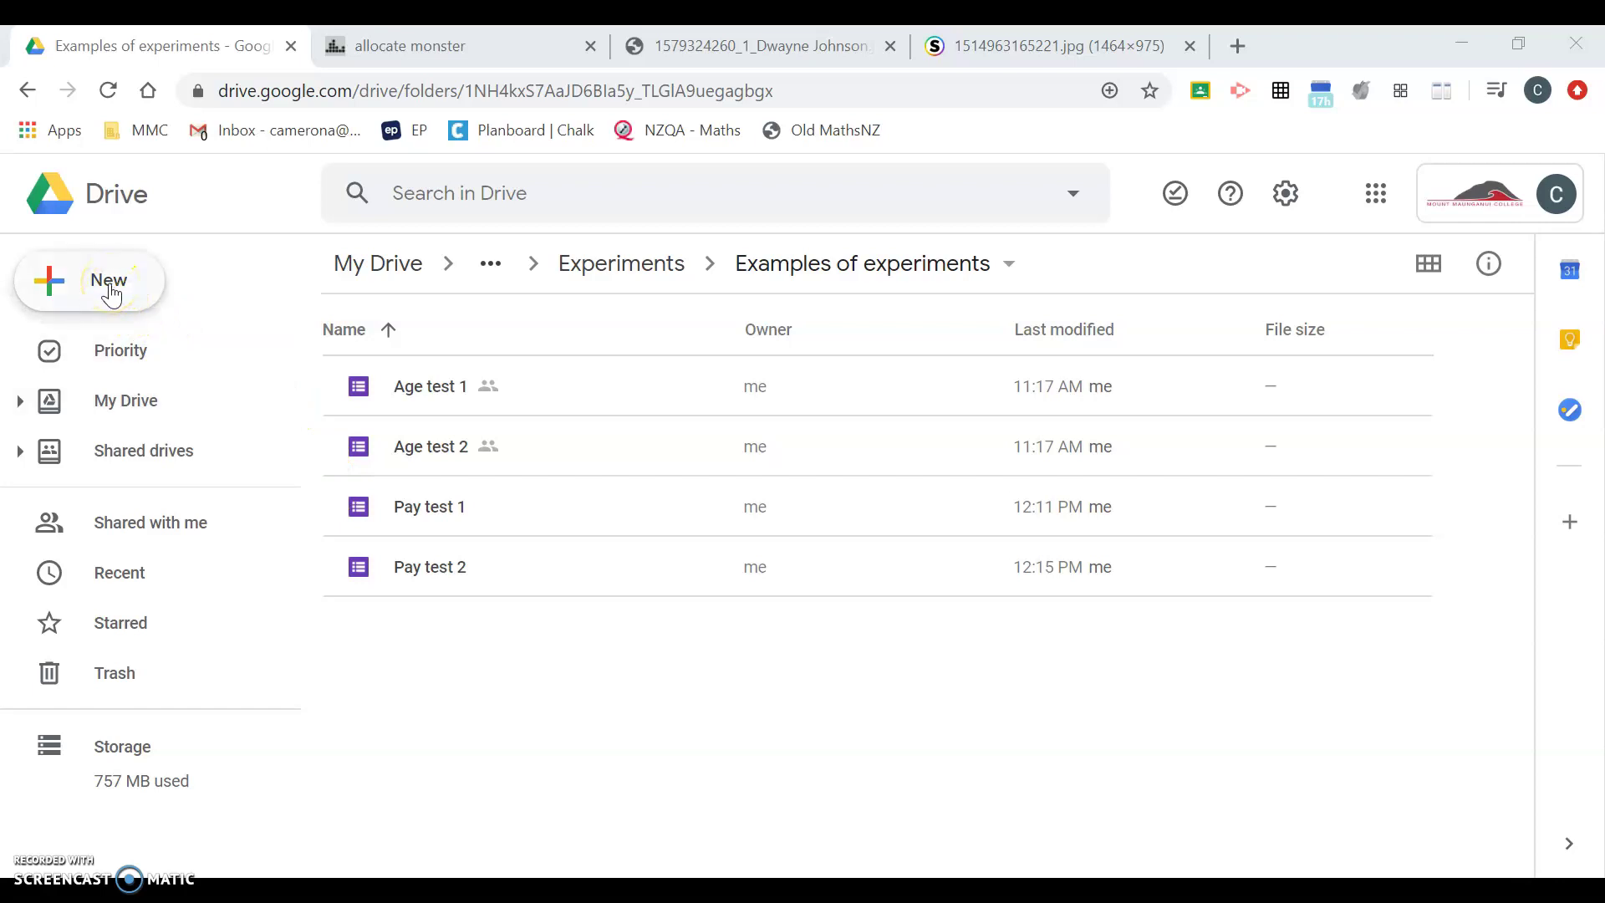
- Create a new blank Google Form in the "Examples of experiments" folder and name the file "Age Experiment 1"
{"action": "left_click", "coordinate": [112, 294]}
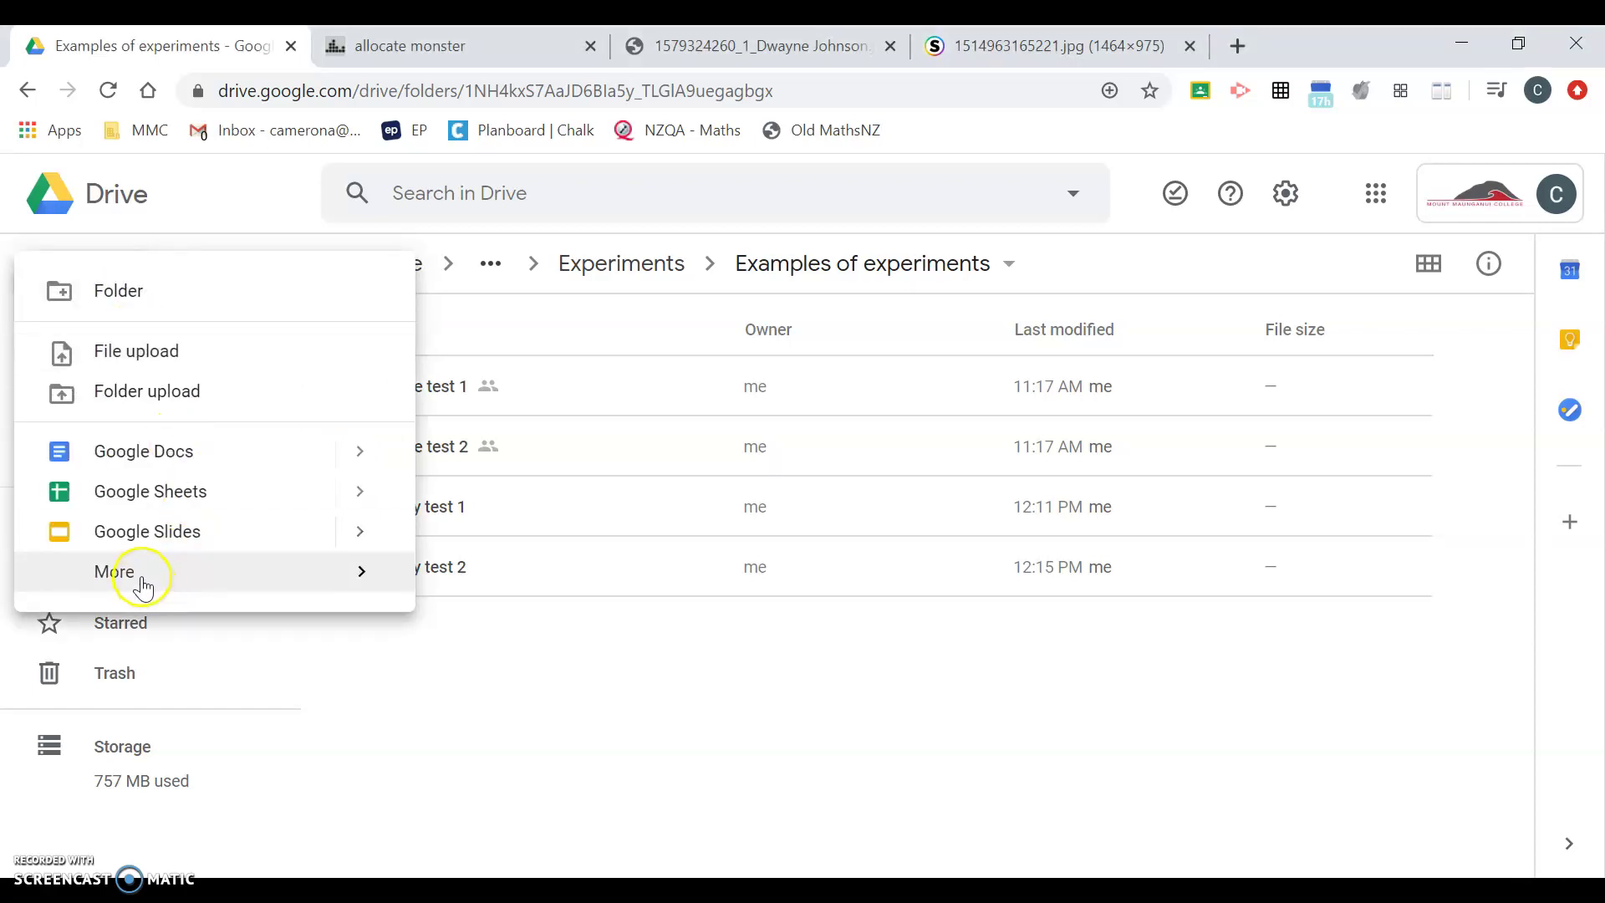
{"action": "mouse_move", "coordinate": [143, 585]}
{"action": "left_click", "coordinate": [525, 594]}
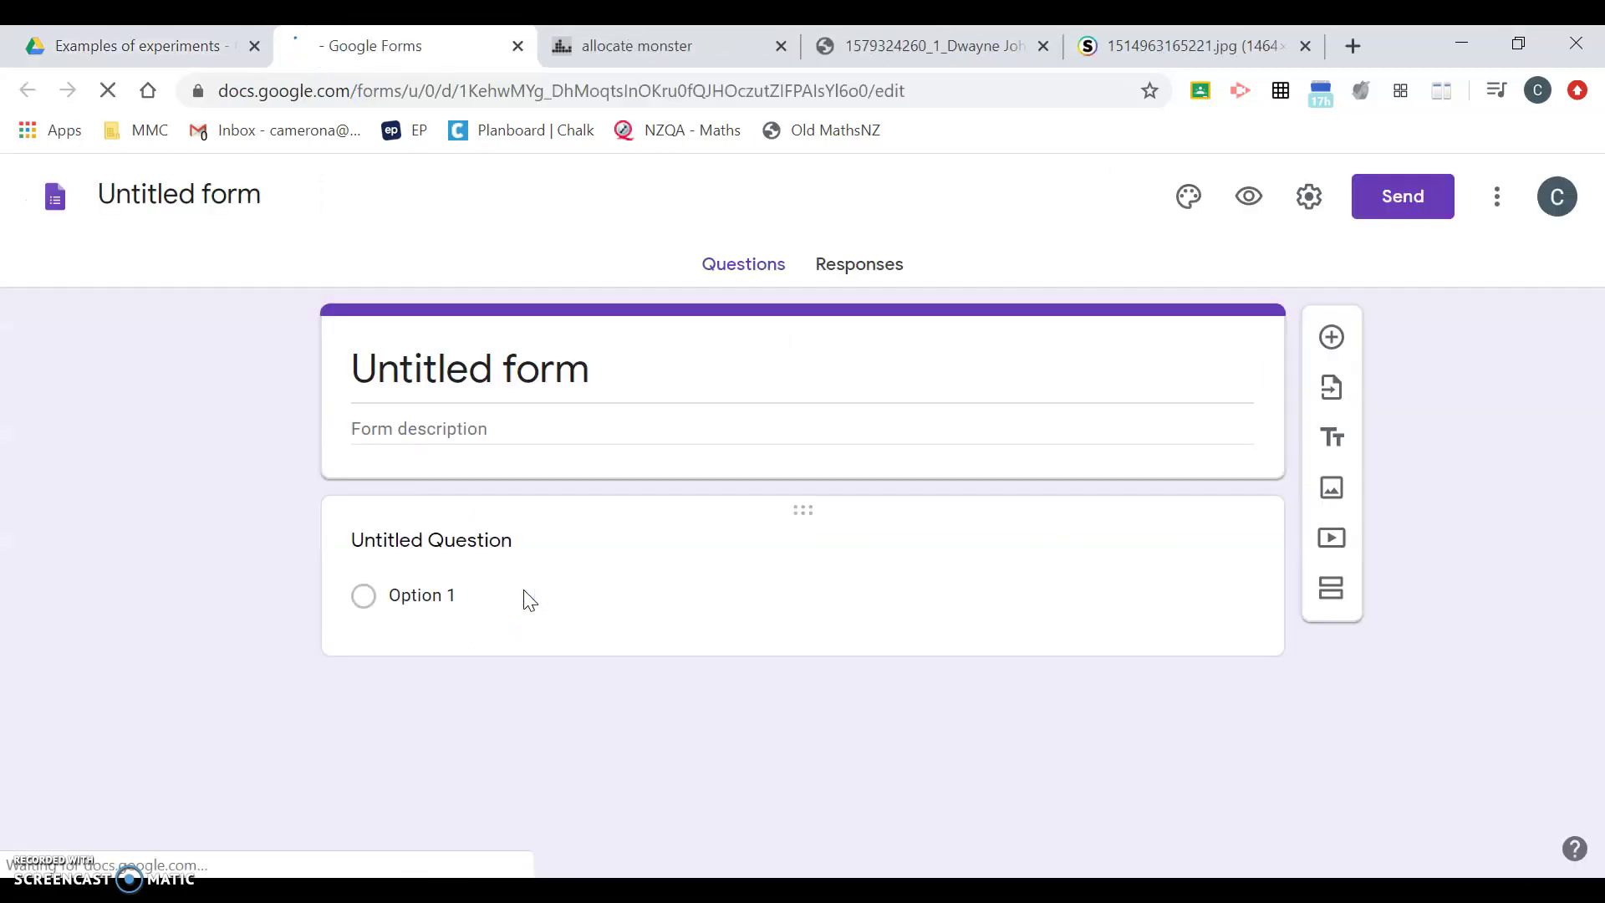
{"action": "left_click", "coordinate": [189, 198]}
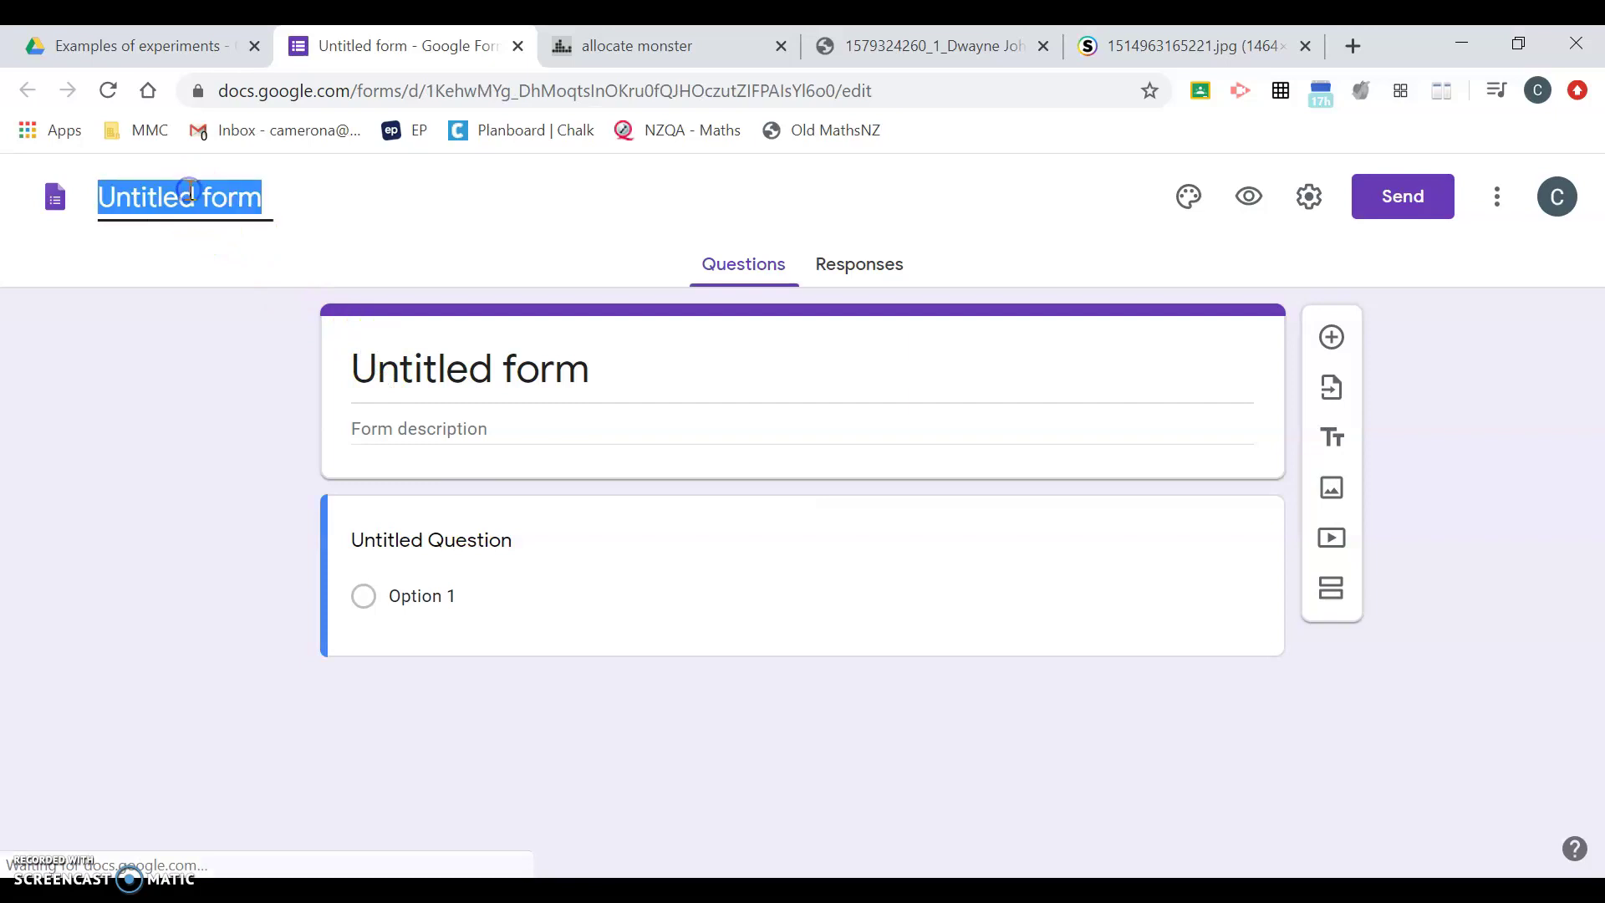
{"action": "type", "text": "Age Ex"}
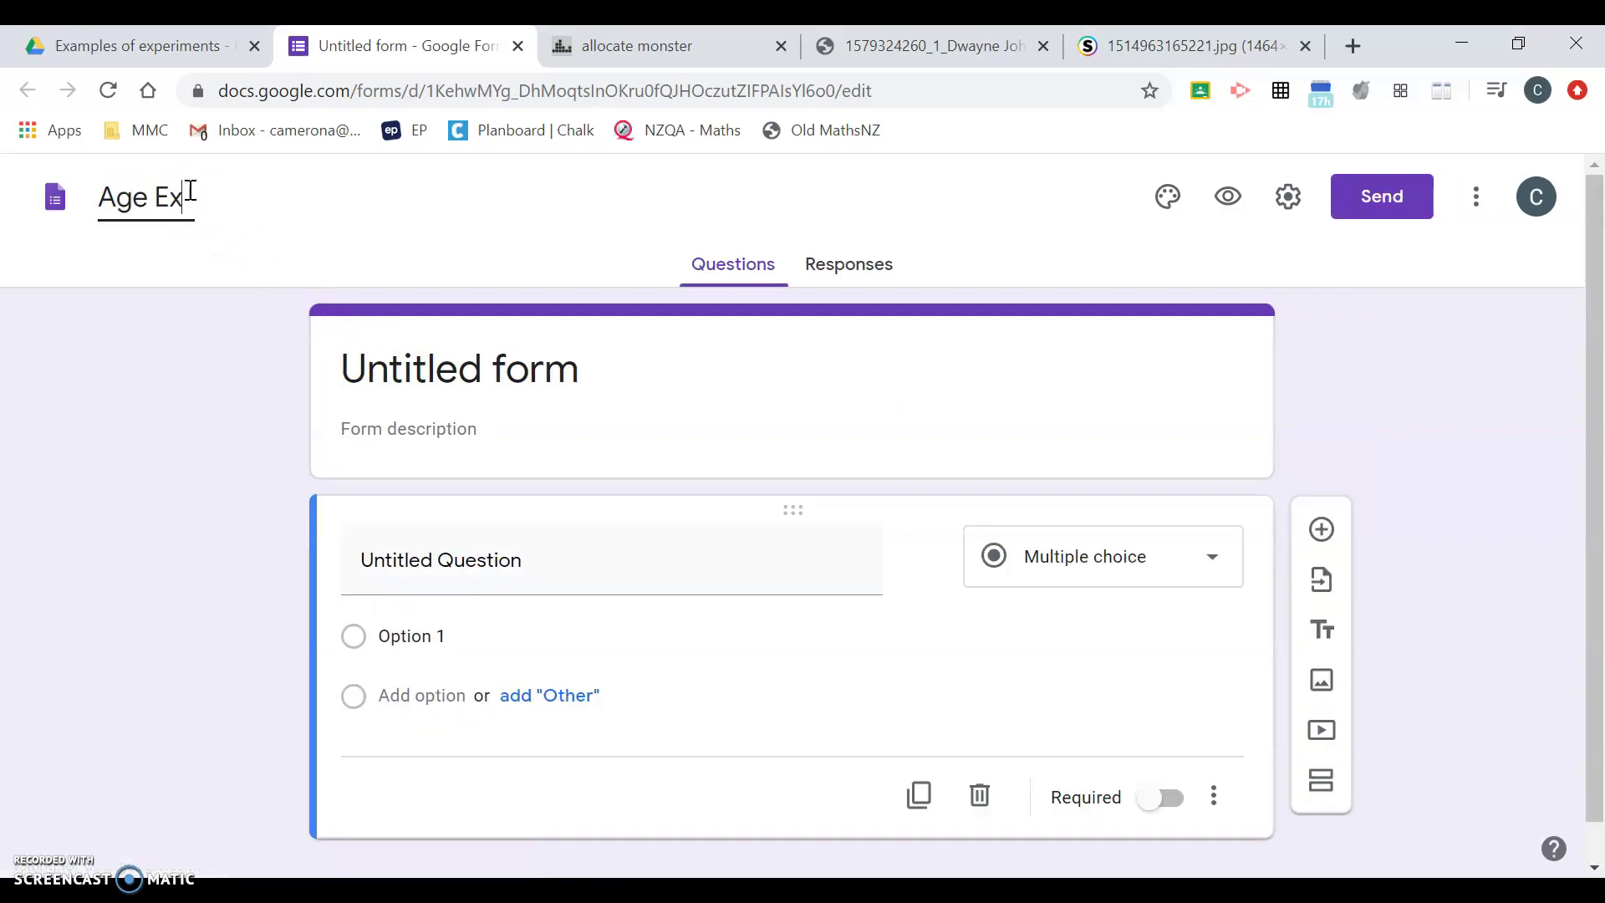
{"action": "type", "text": "periment 1"}
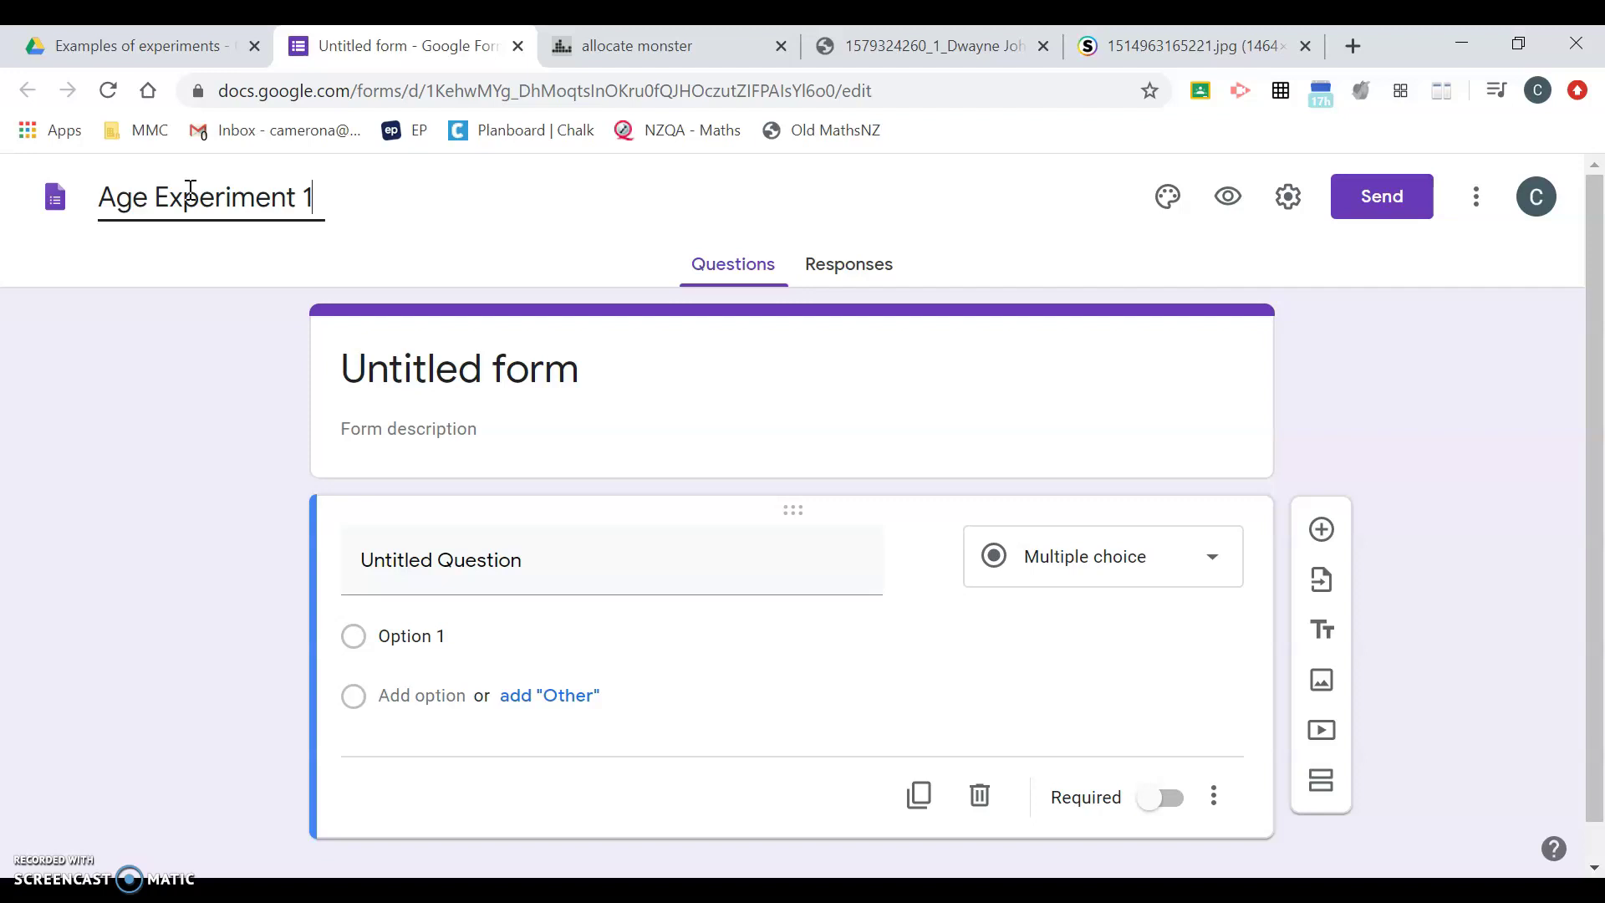
- Replace the title shown at the head of the form with "Test"
{"action": "left_click", "coordinate": [494, 374]}
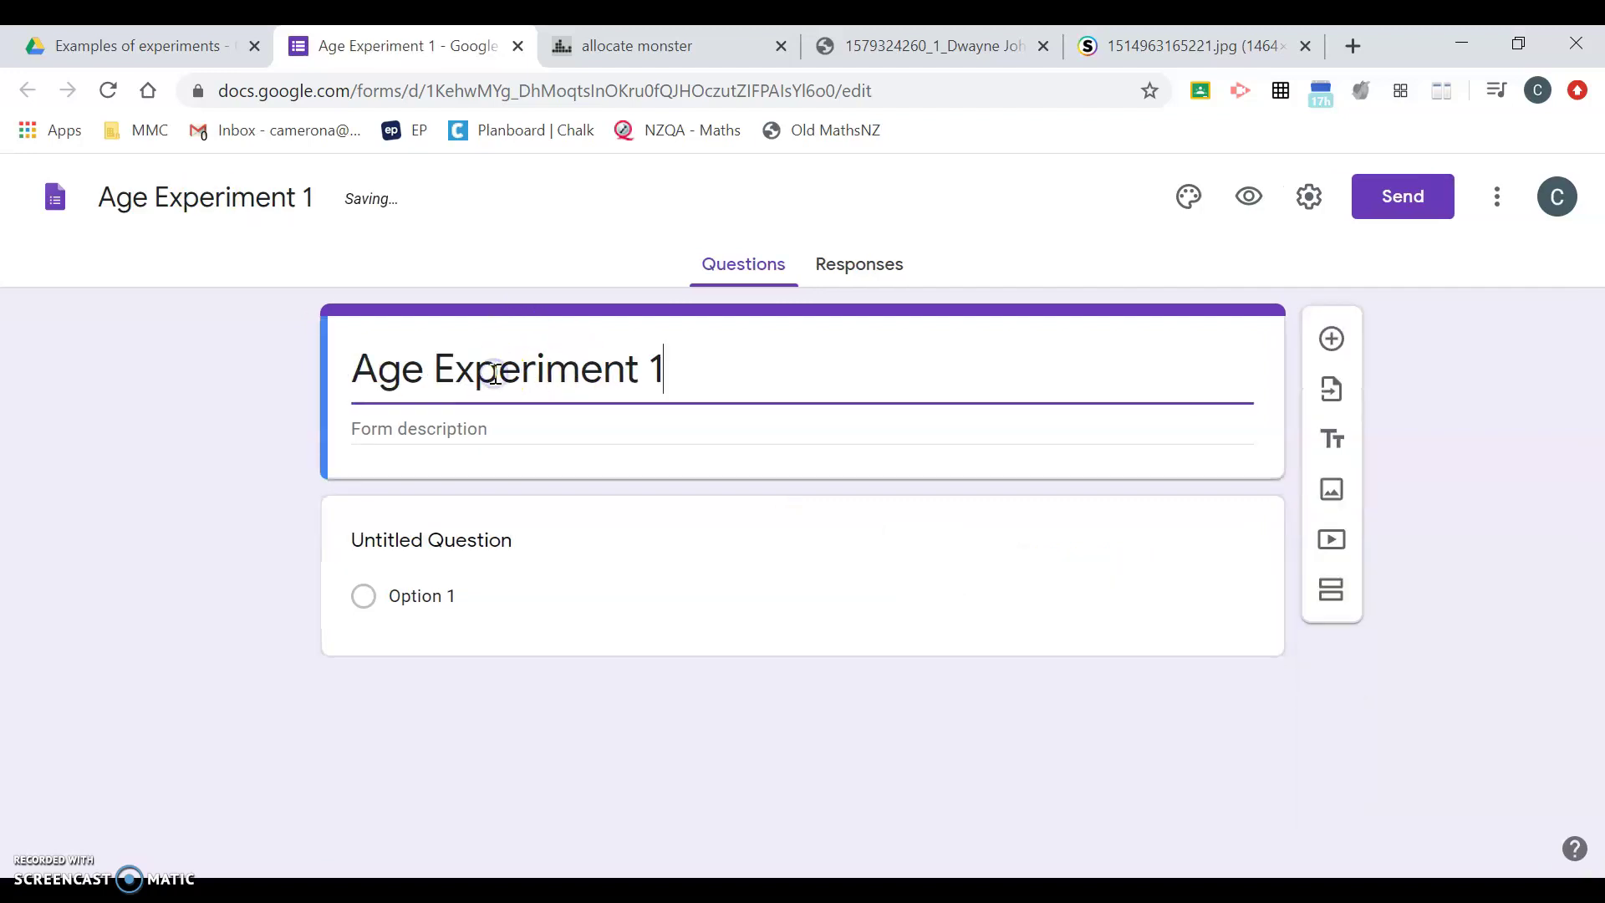
{"action": "left_click_drag", "start_coordinate": [691, 361], "coordinate": [316, 352]}
{"action": "type", "text": "t"}
{"action": "key", "text": "ctrl+z"}
{"action": "type", "text": "t"}
{"action": "left_click", "coordinate": [679, 371]}
{"action": "left_click_drag", "start_coordinate": [678, 371], "coordinate": [274, 352]}
{"action": "type", "text": "T"}
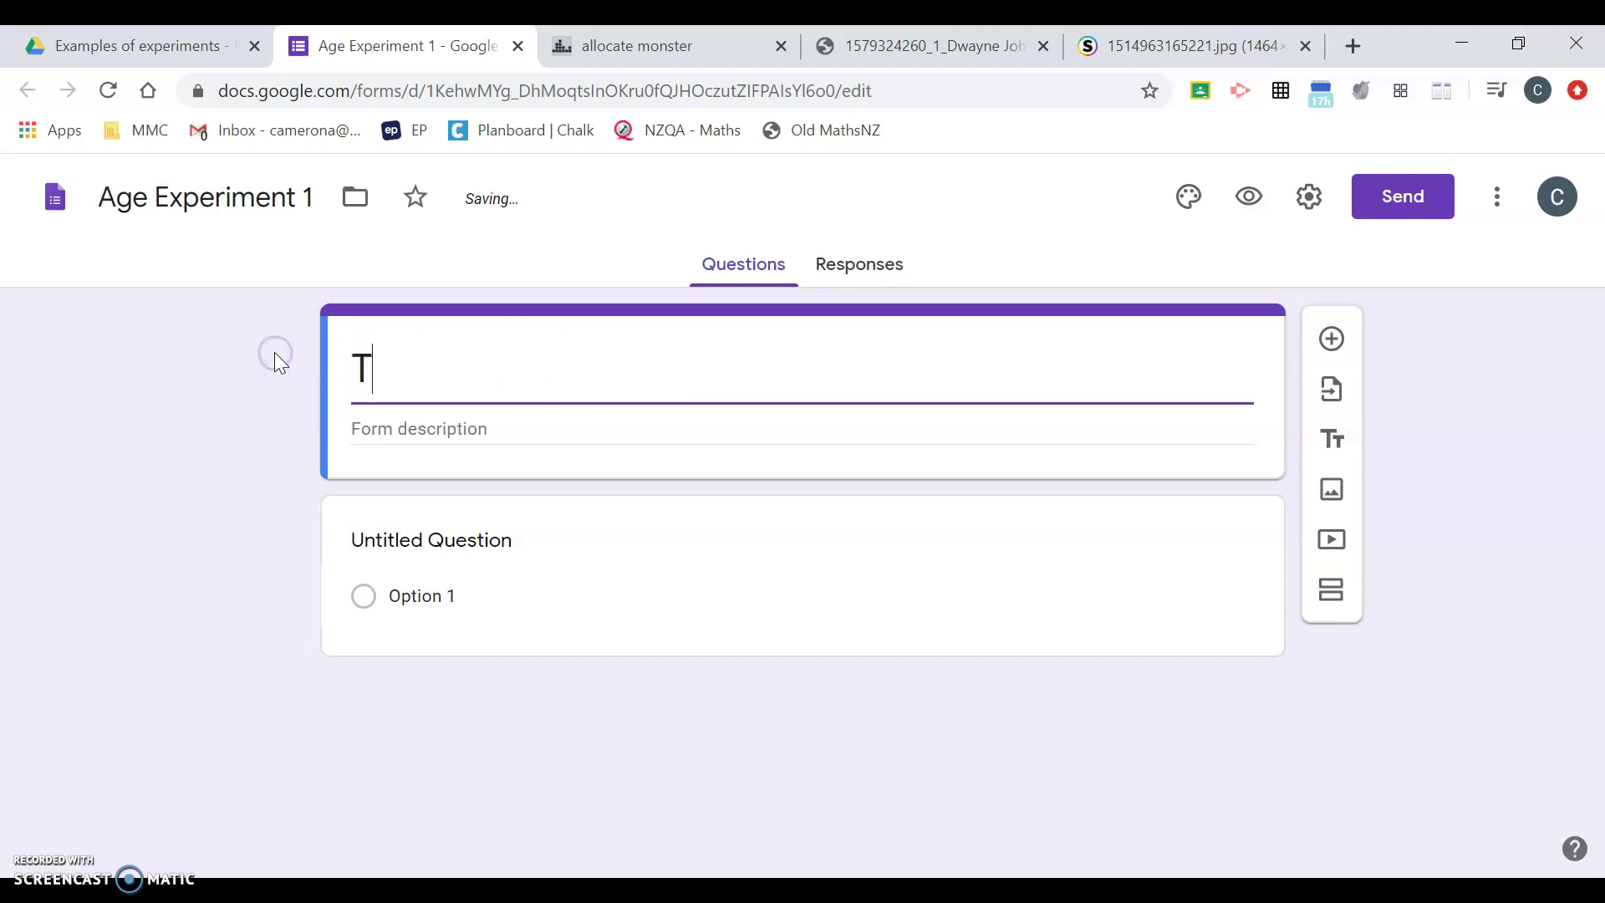
{"action": "type", "text": "est"}
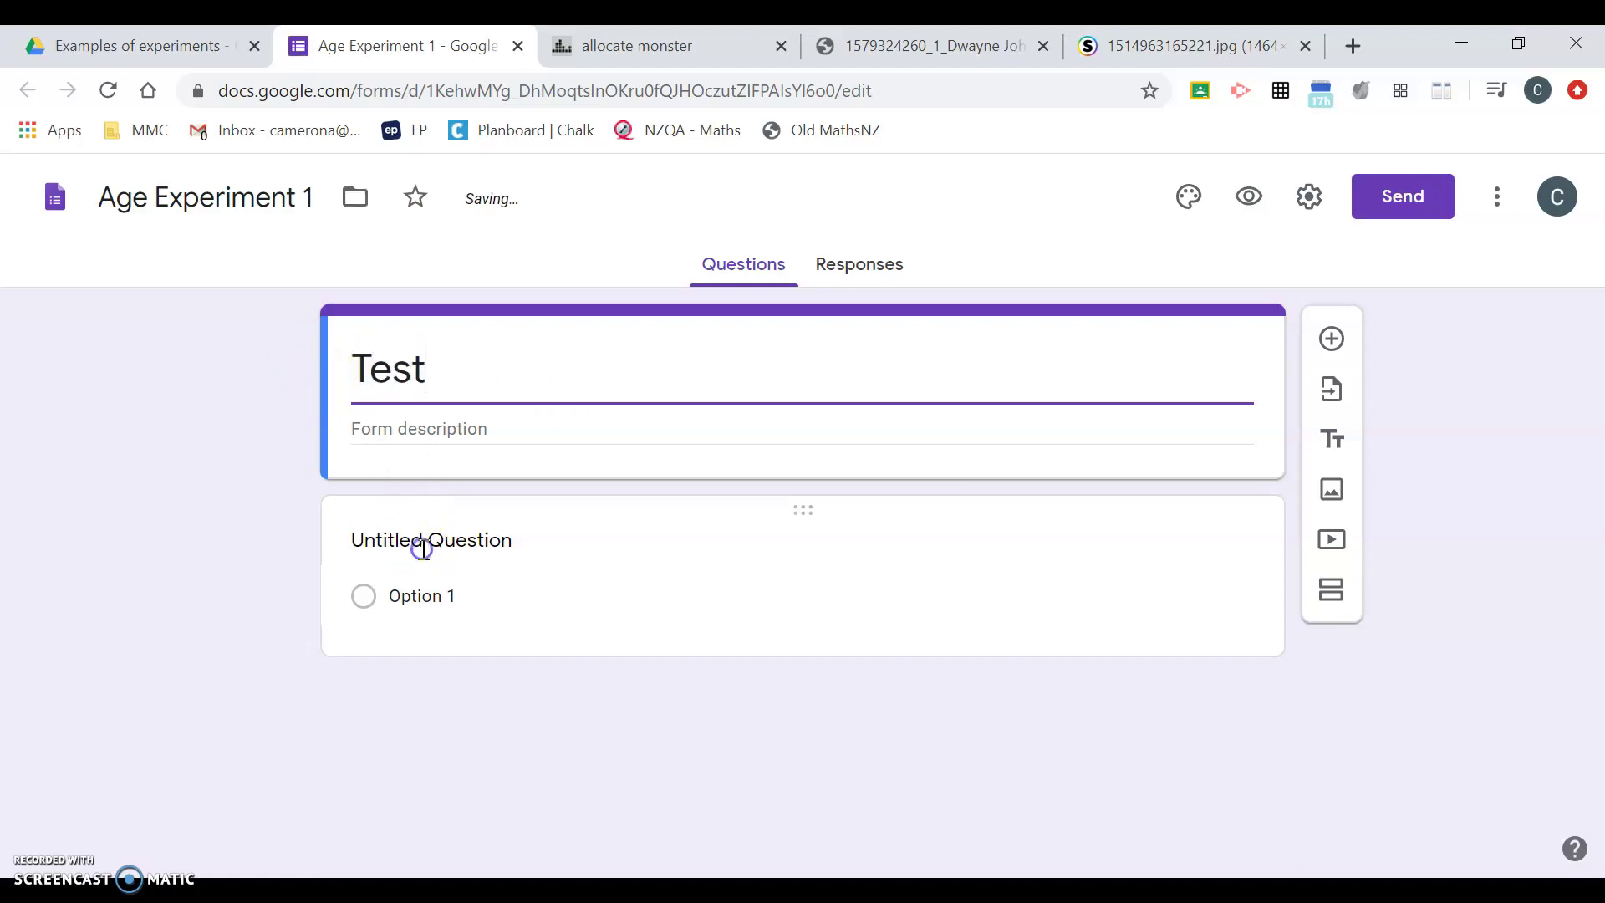
- Set the text of the first question to "Estimate the age of this person?"
{"action": "left_click", "coordinate": [648, 592]}
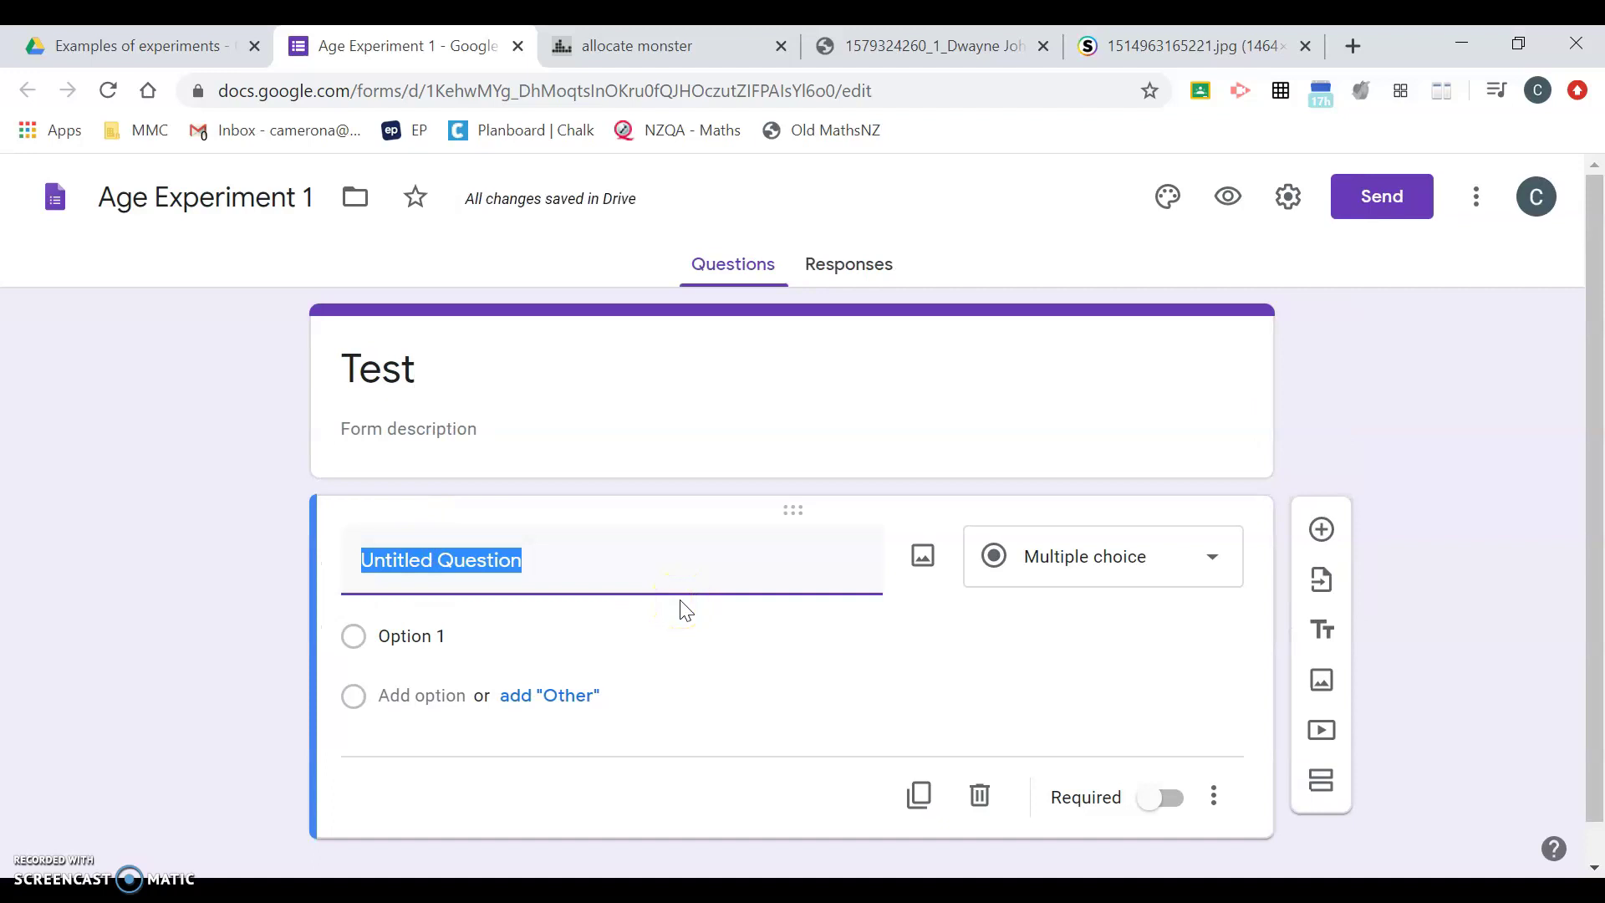
{"action": "type", "text": "E"}
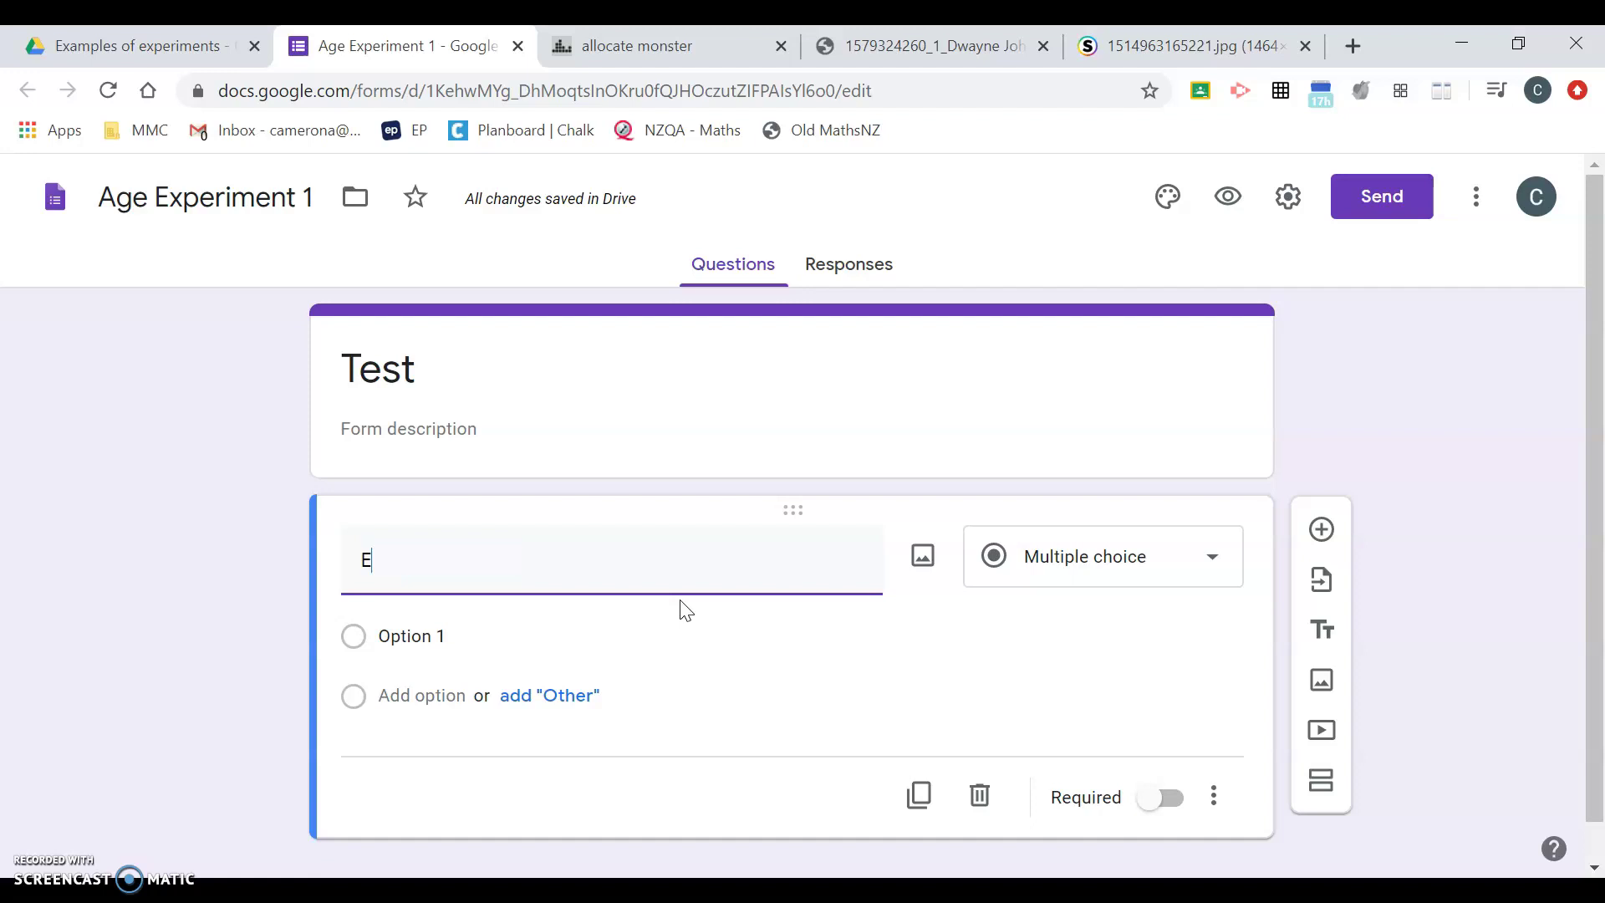
{"action": "type", "text": "stimate the age of this"}
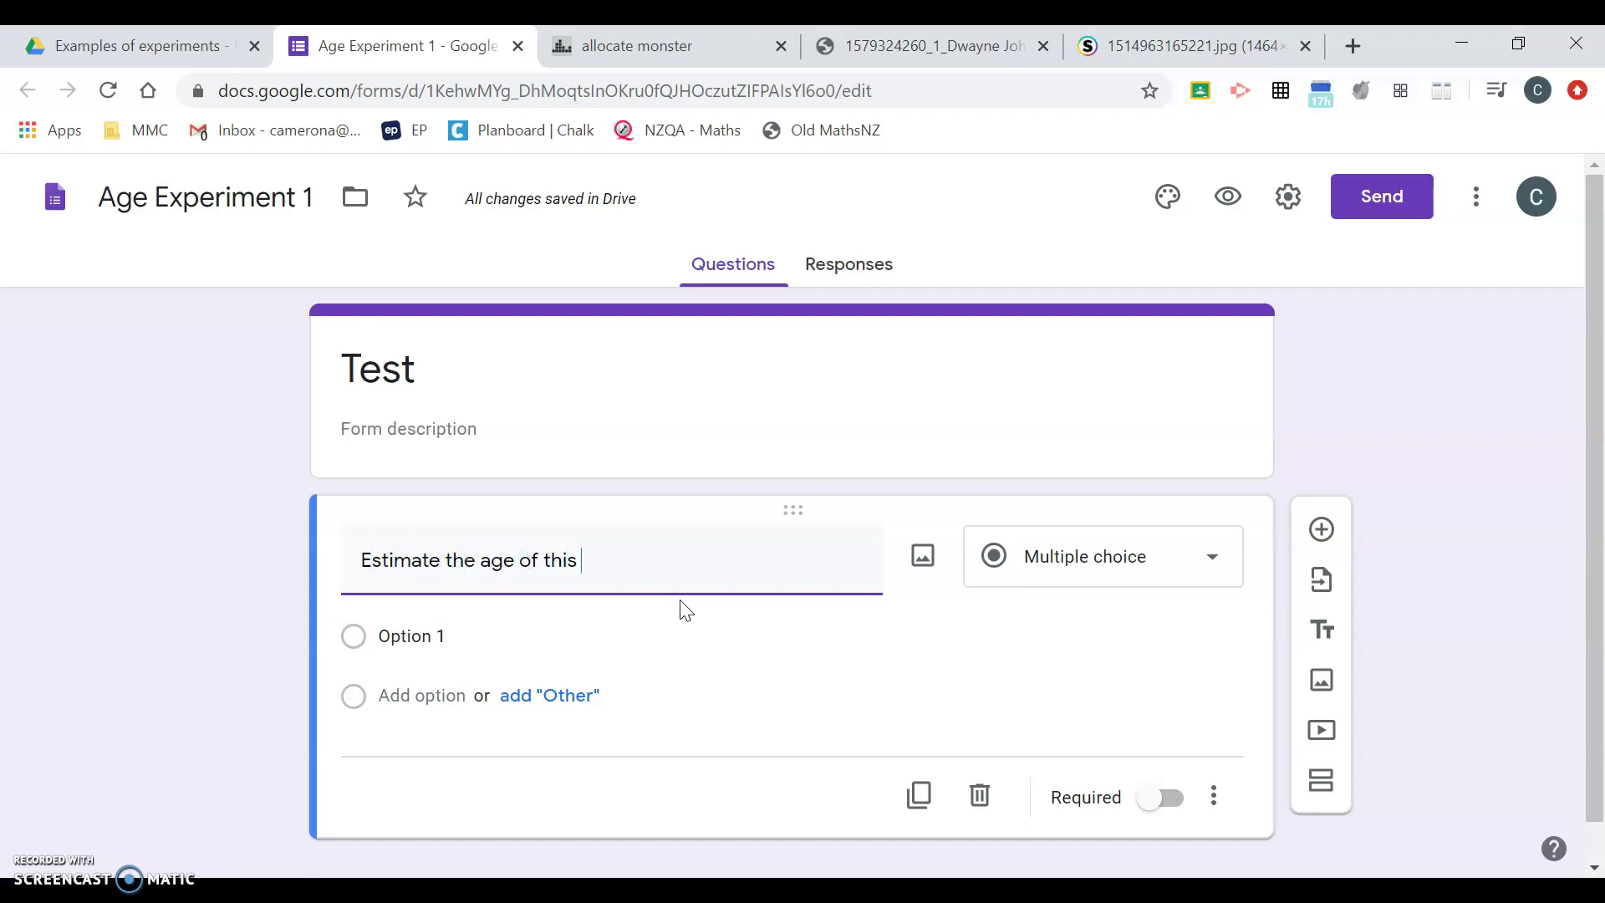
{"action": "type", "text": " person"}
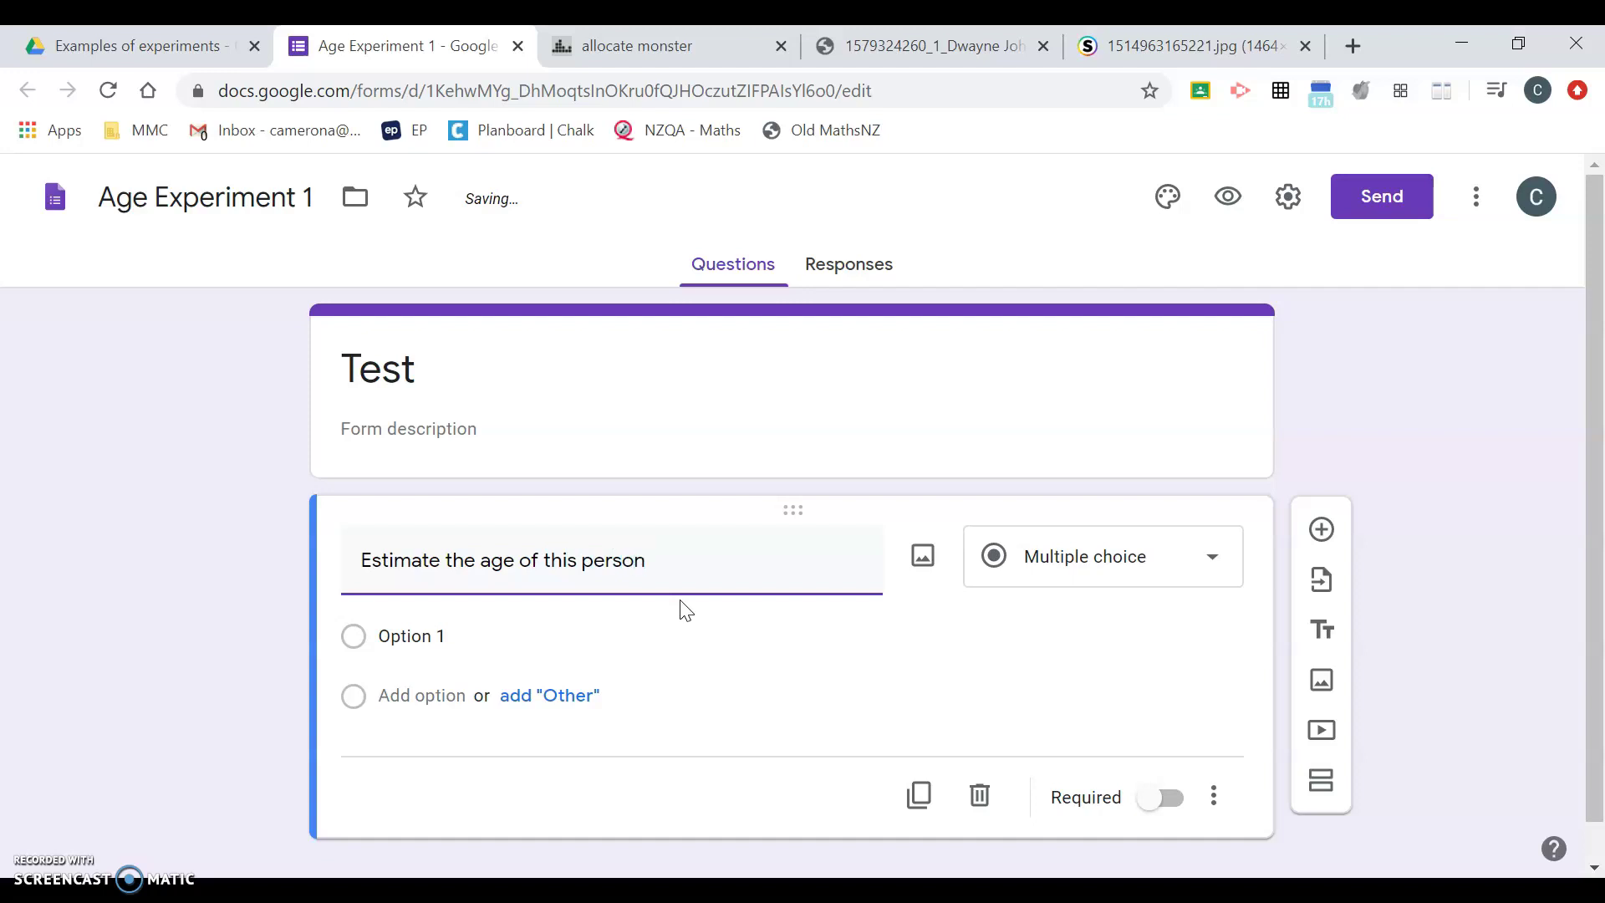
{"action": "type", "text": "?"}
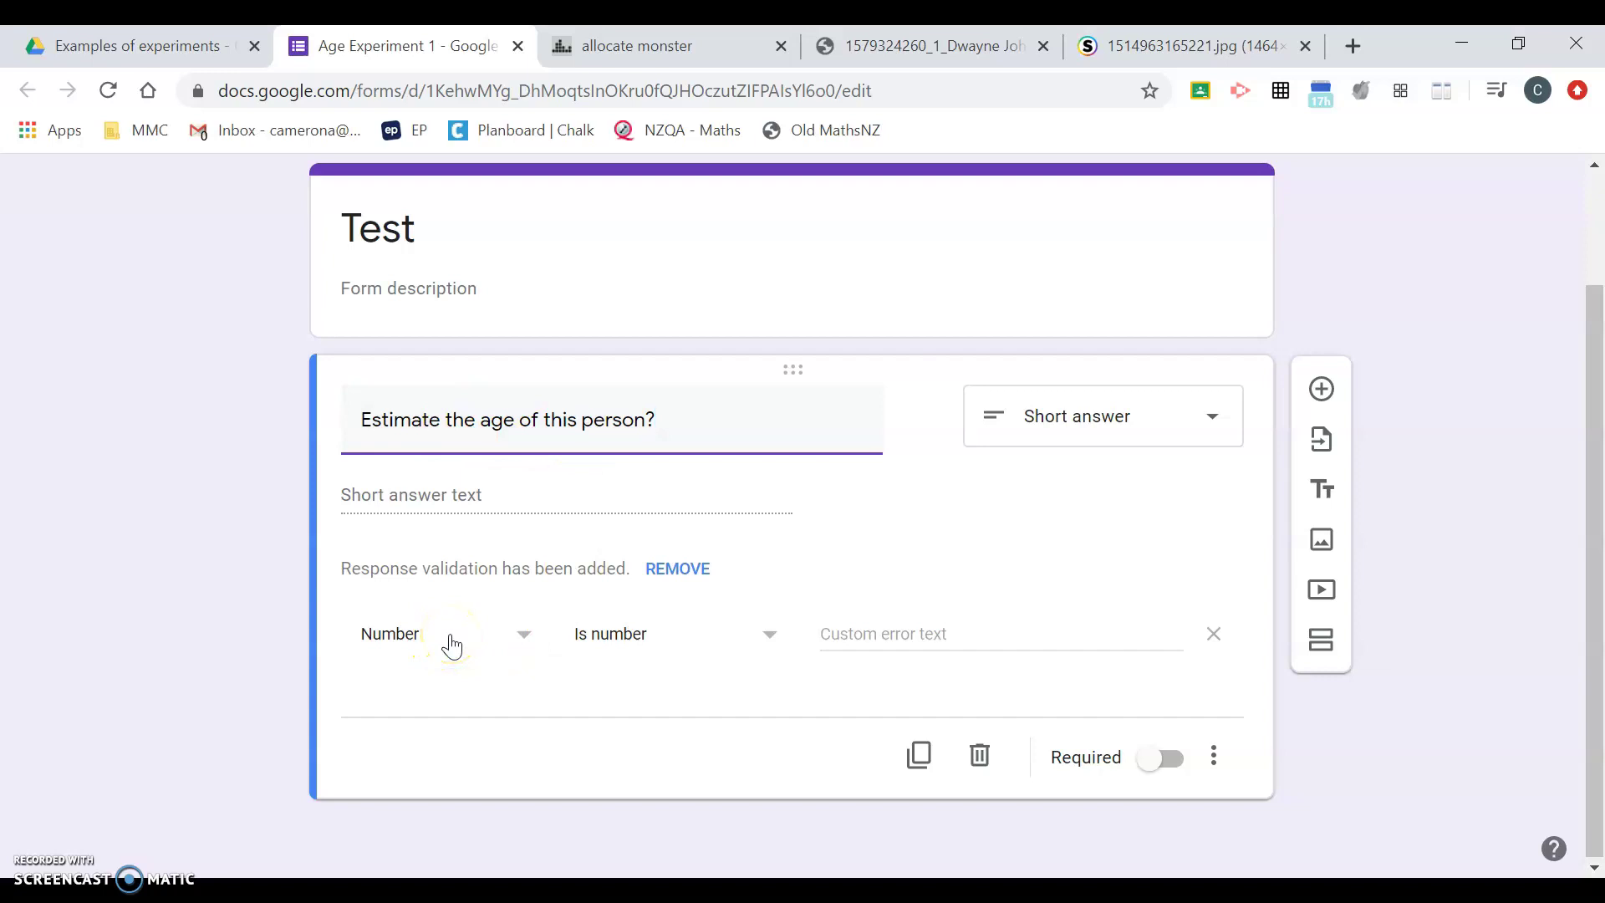
- Restrict the short-answer response to a whole number and make the question required
{"action": "left_click", "coordinate": [755, 644]}
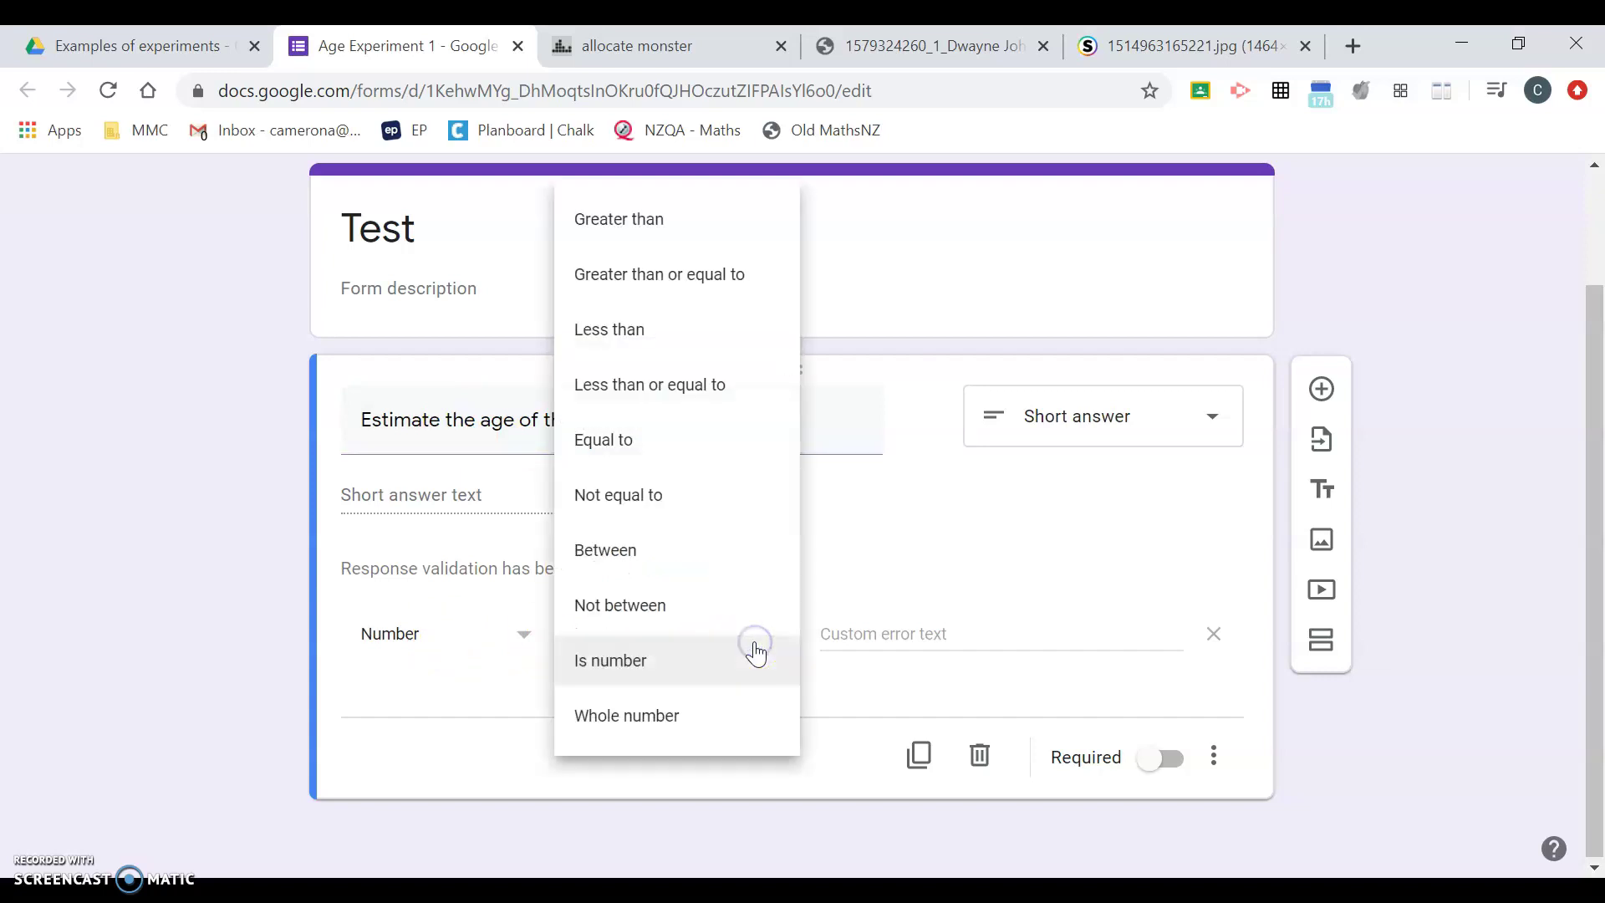
{"action": "left_click", "coordinate": [643, 712]}
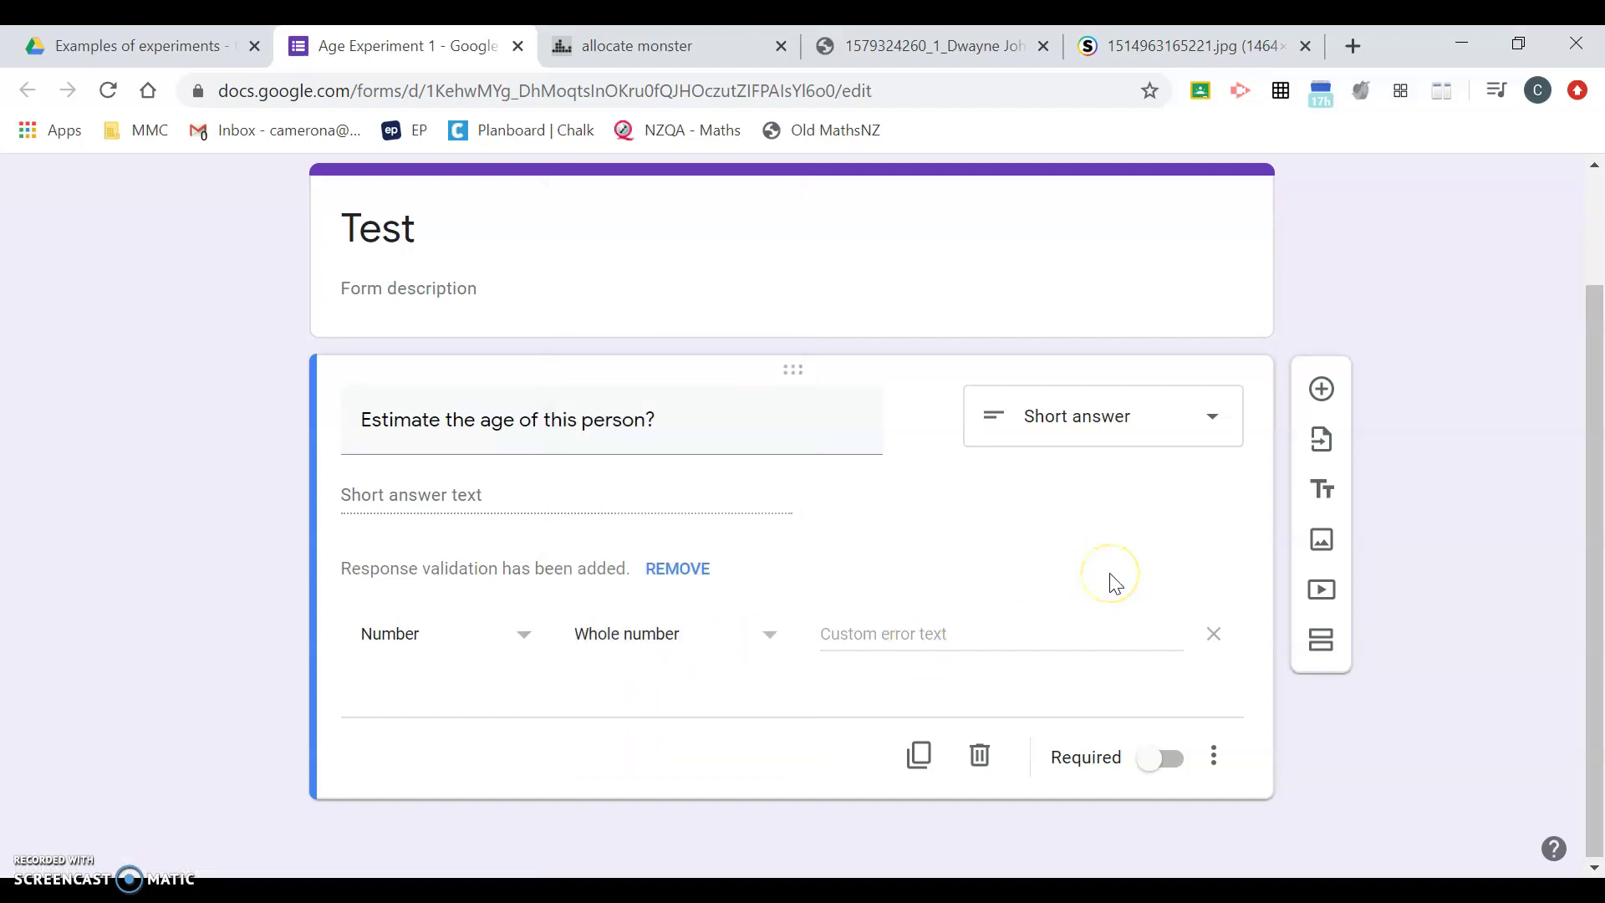
{"action": "left_click", "coordinate": [1170, 760]}
{"action": "scroll", "coordinate": [969, 610], "scroll_direction": "up", "scroll_amount": 1}
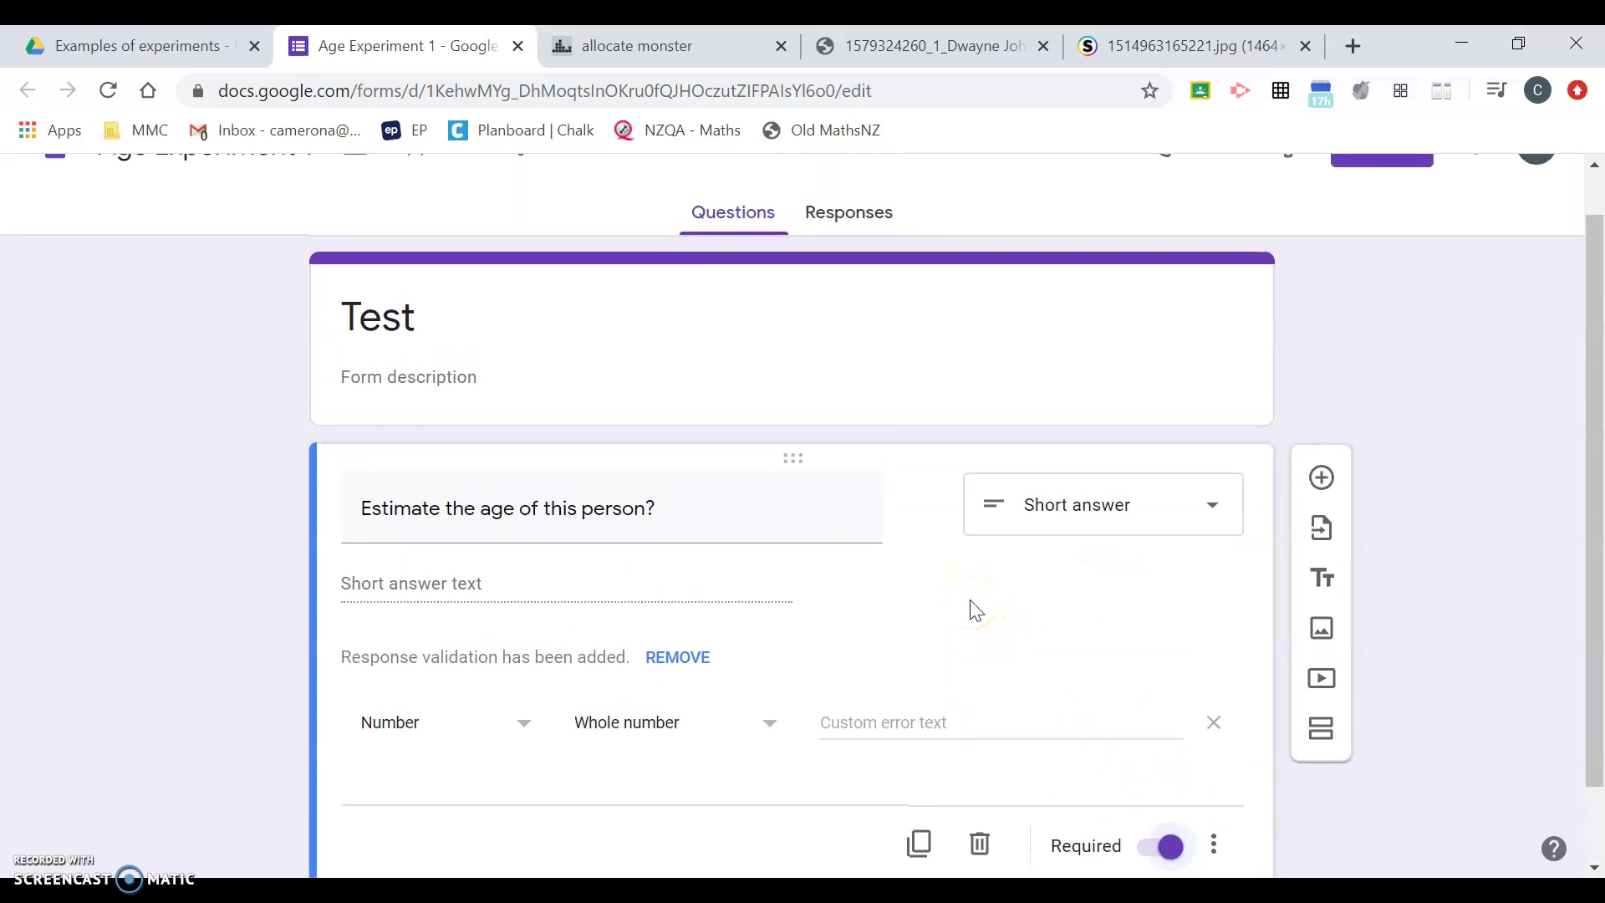
- Copy the full web address of the Dwayne Johnson photo open in the browser
{"action": "left_click", "coordinate": [963, 47]}
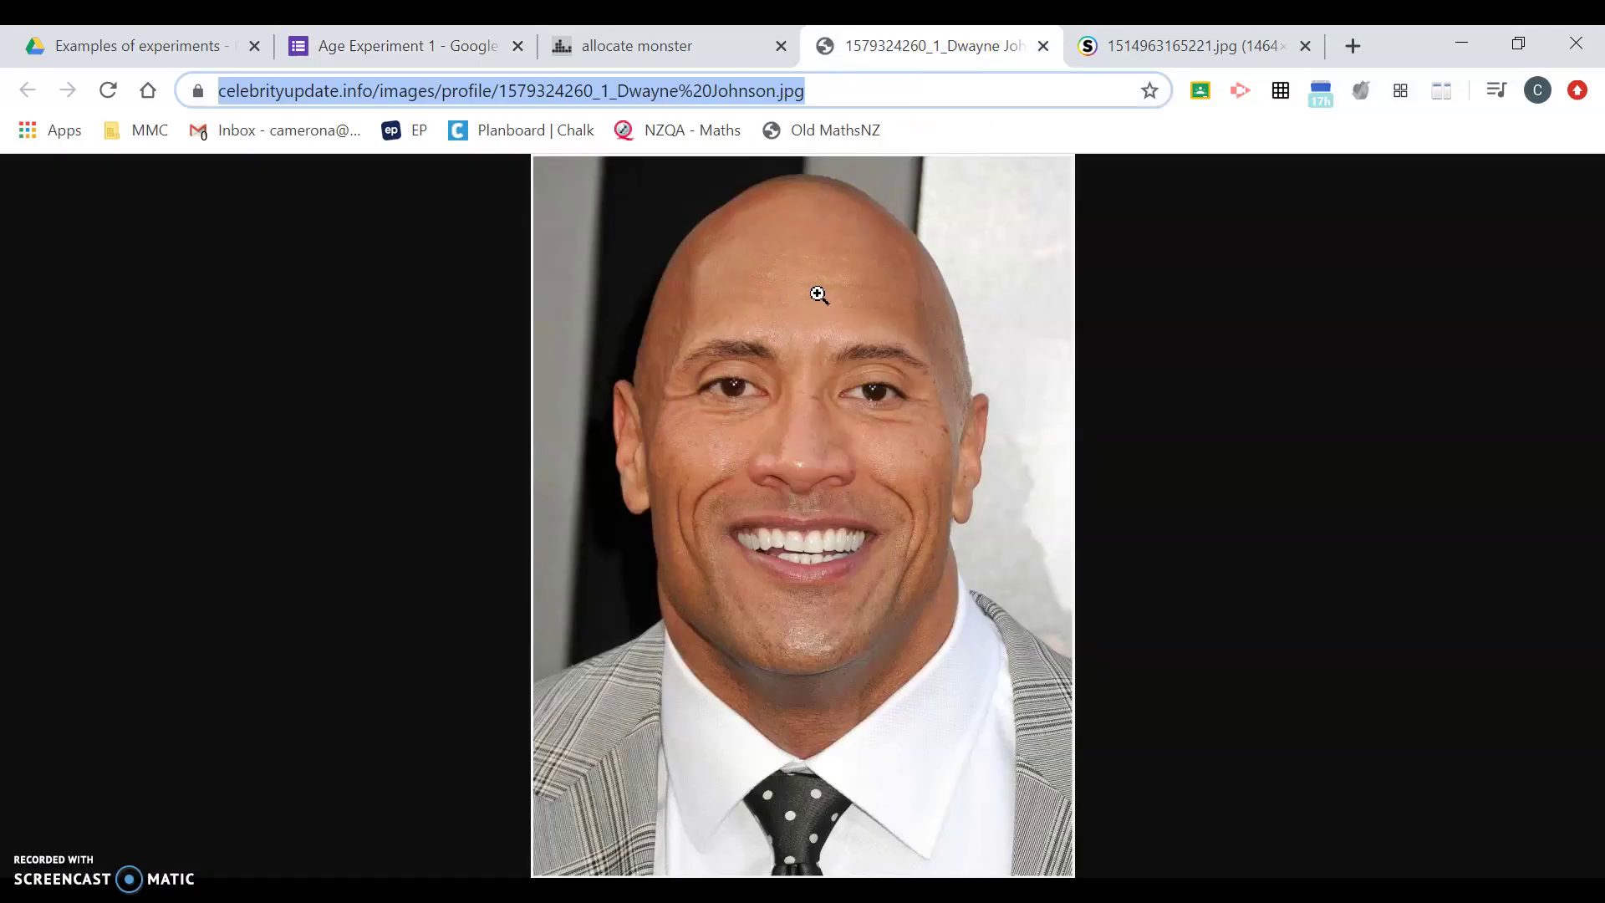
{"action": "left_click", "coordinate": [816, 90]}
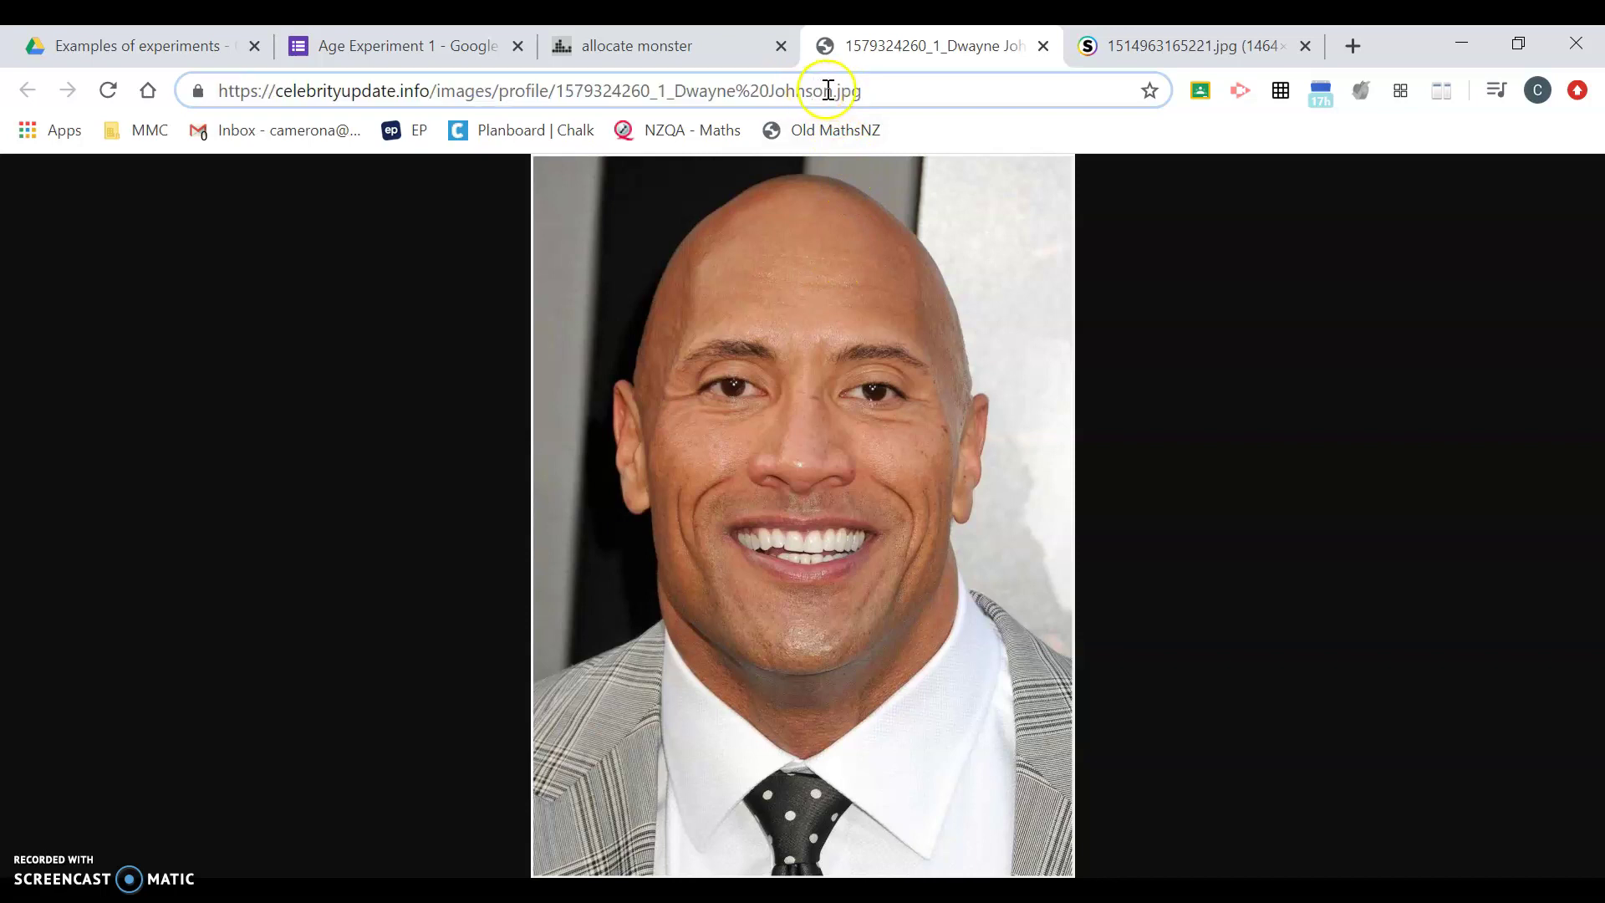
{"action": "triple_click", "coordinate": [870, 91]}
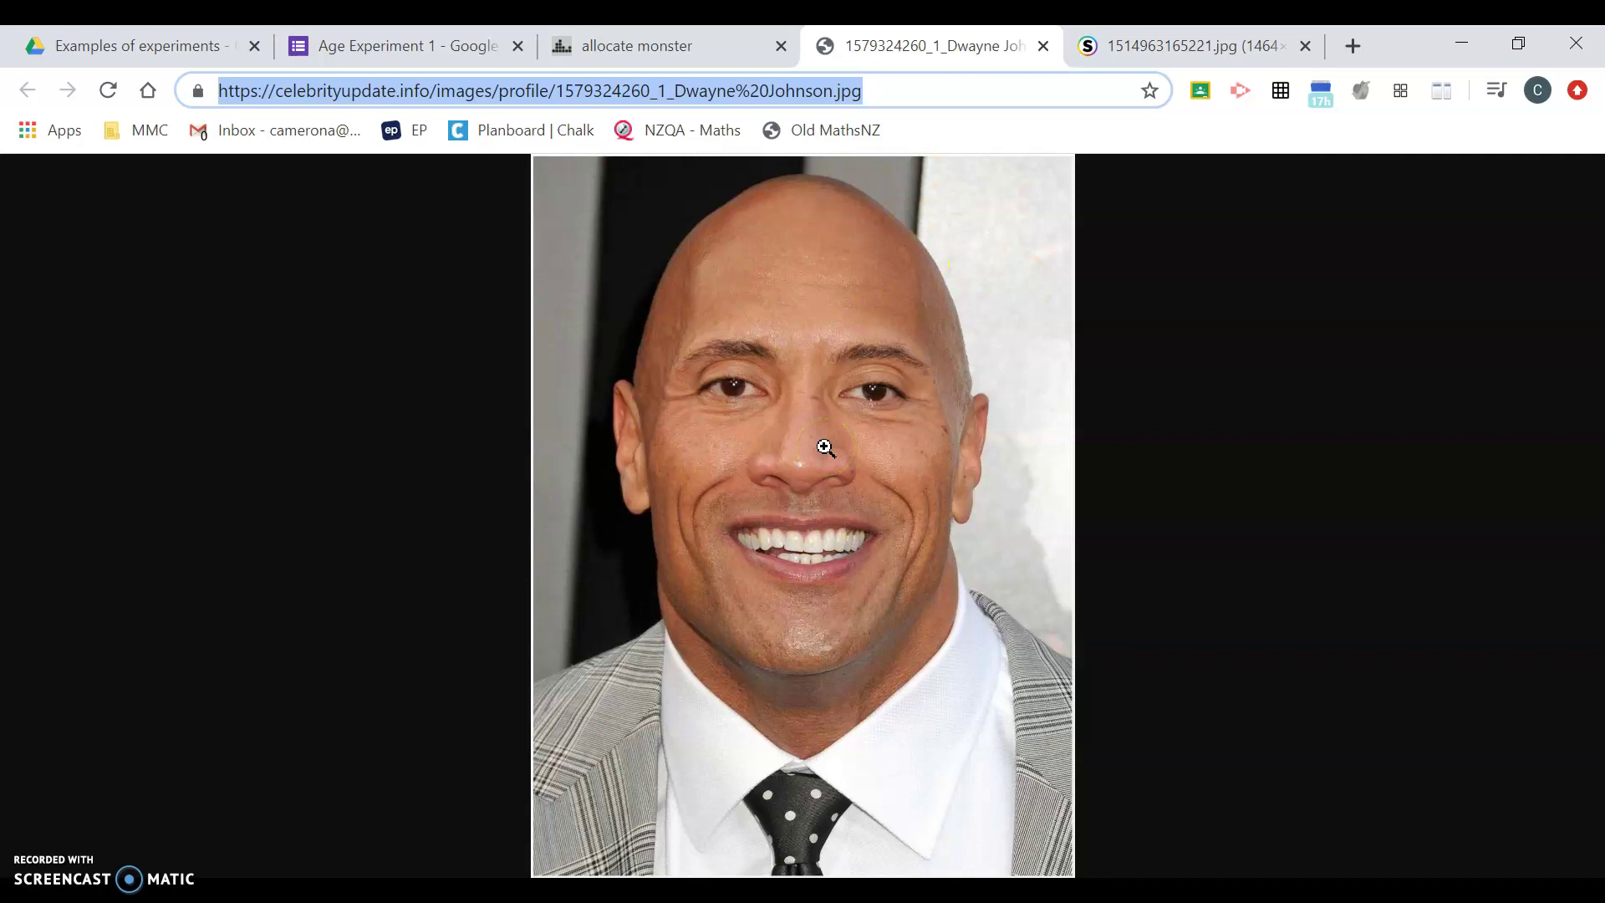
- Insert the Dwayne Johnson photo into the age question of Age Experiment 1 by its copied URL
{"action": "left_click", "coordinate": [402, 47]}
{"action": "mouse_move", "coordinate": [842, 526]}
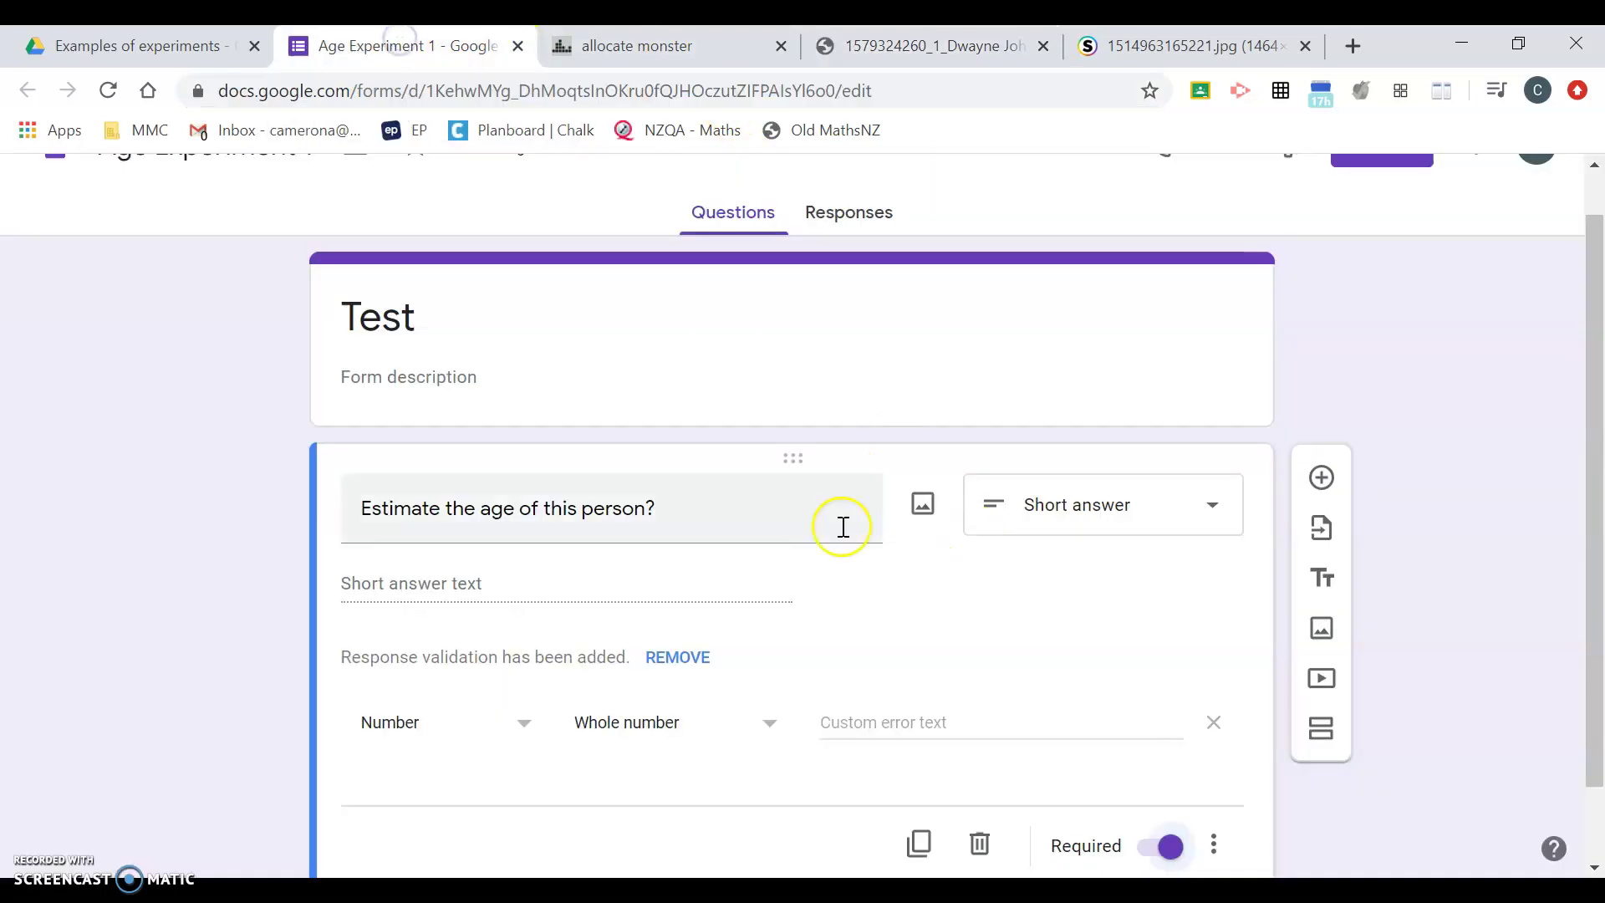
{"action": "left_click", "coordinate": [923, 506]}
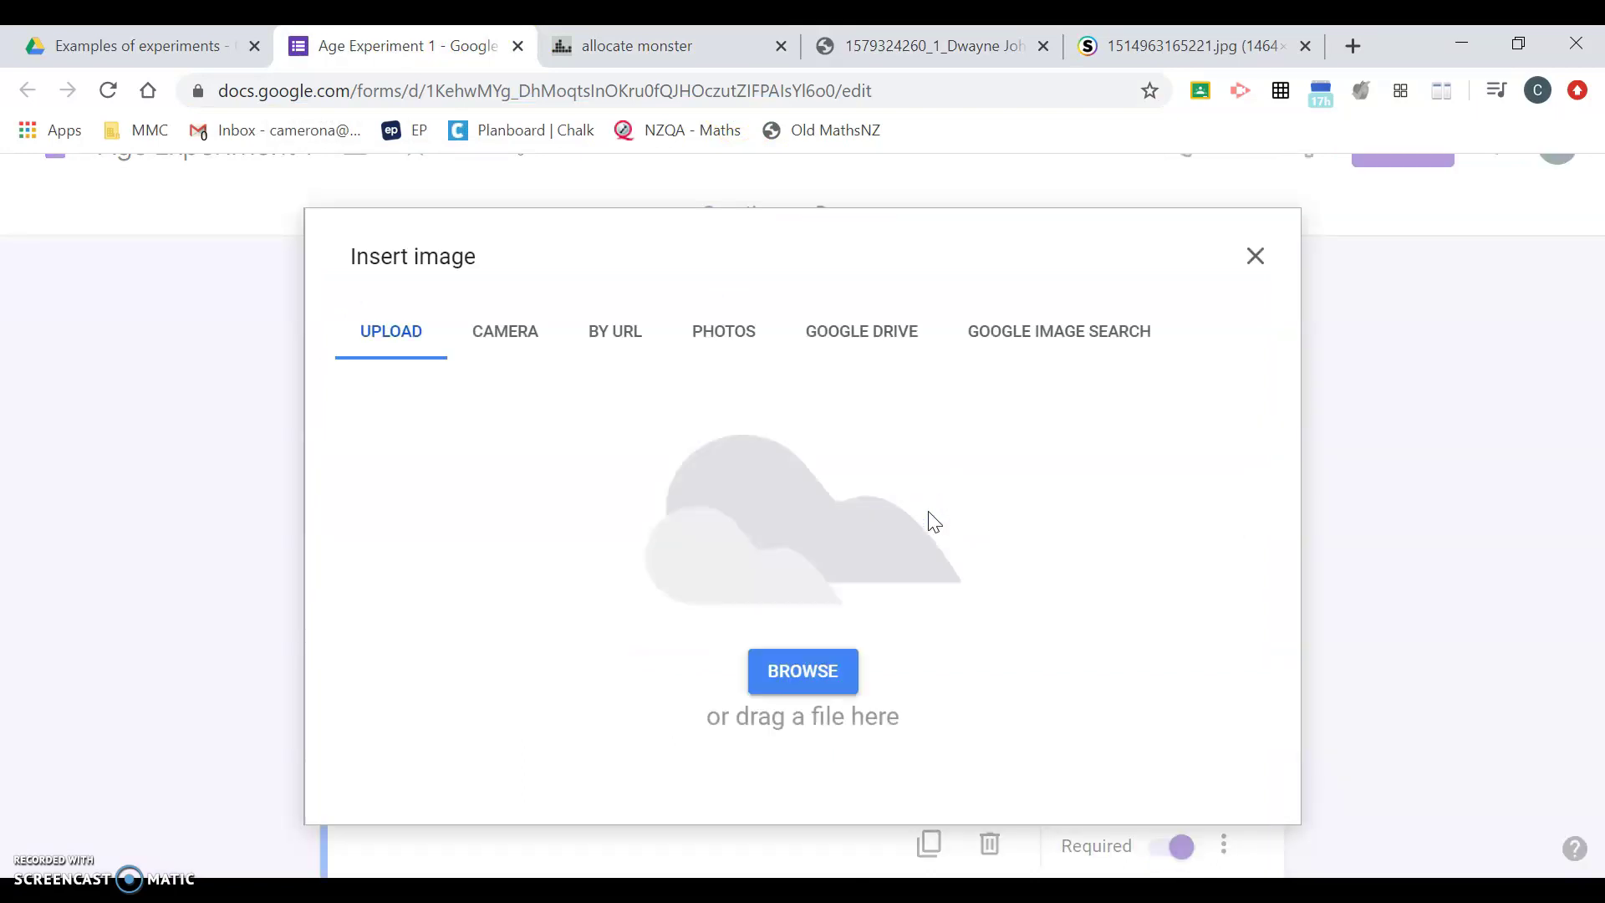
{"action": "left_click", "coordinate": [609, 337]}
{"action": "left_click", "coordinate": [654, 448]}
{"action": "key", "text": "ctrl+v"}
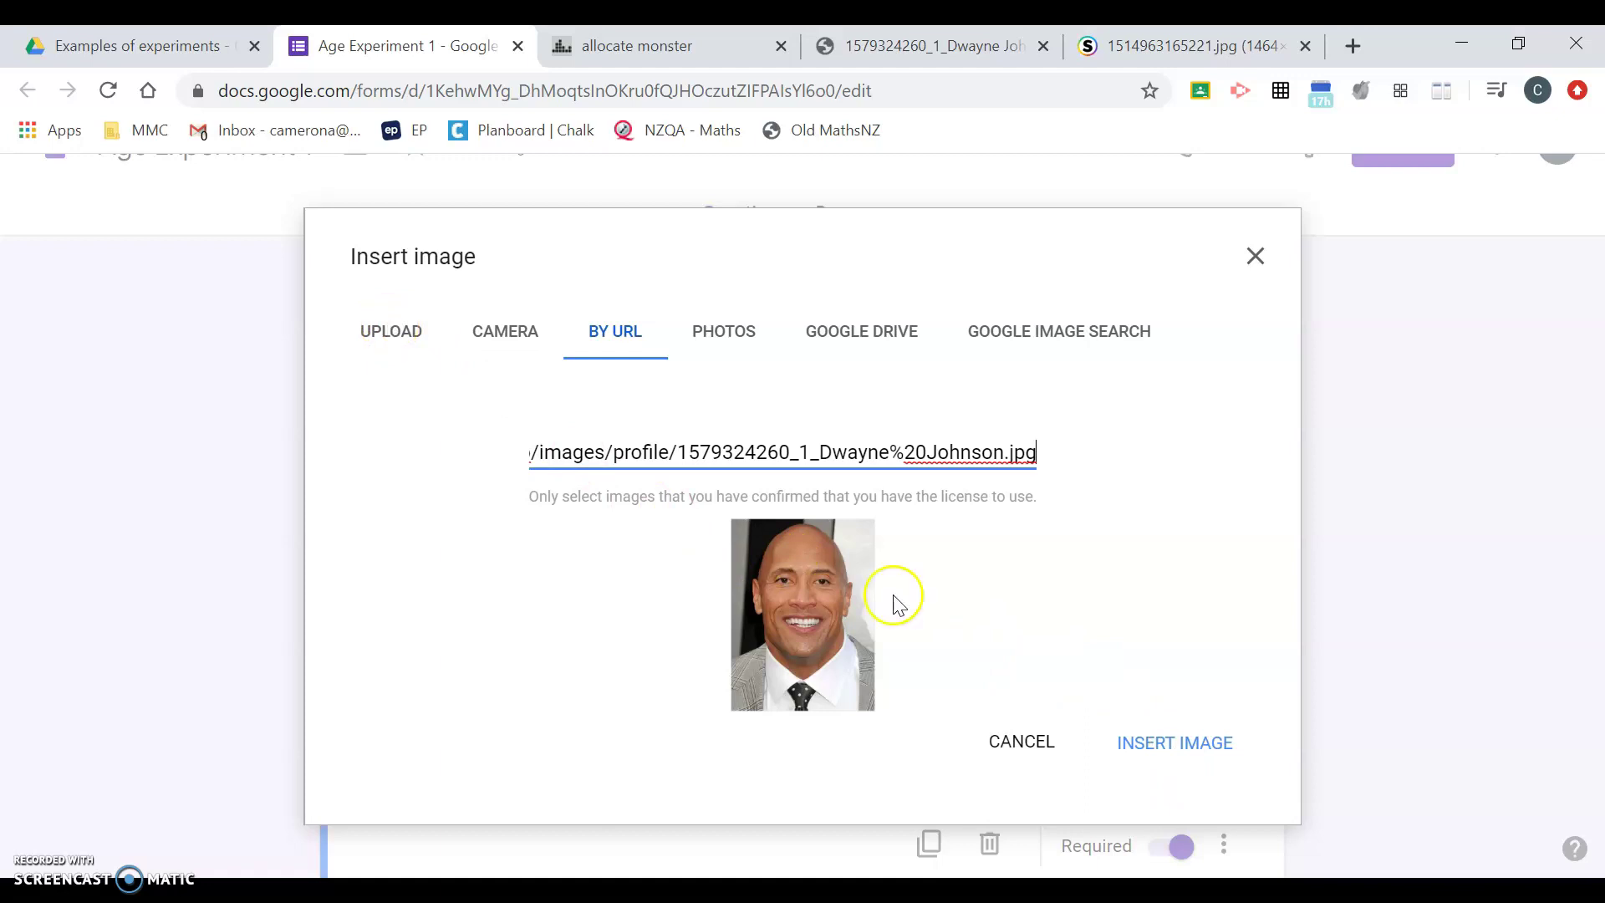
{"action": "left_click", "coordinate": [1182, 748]}
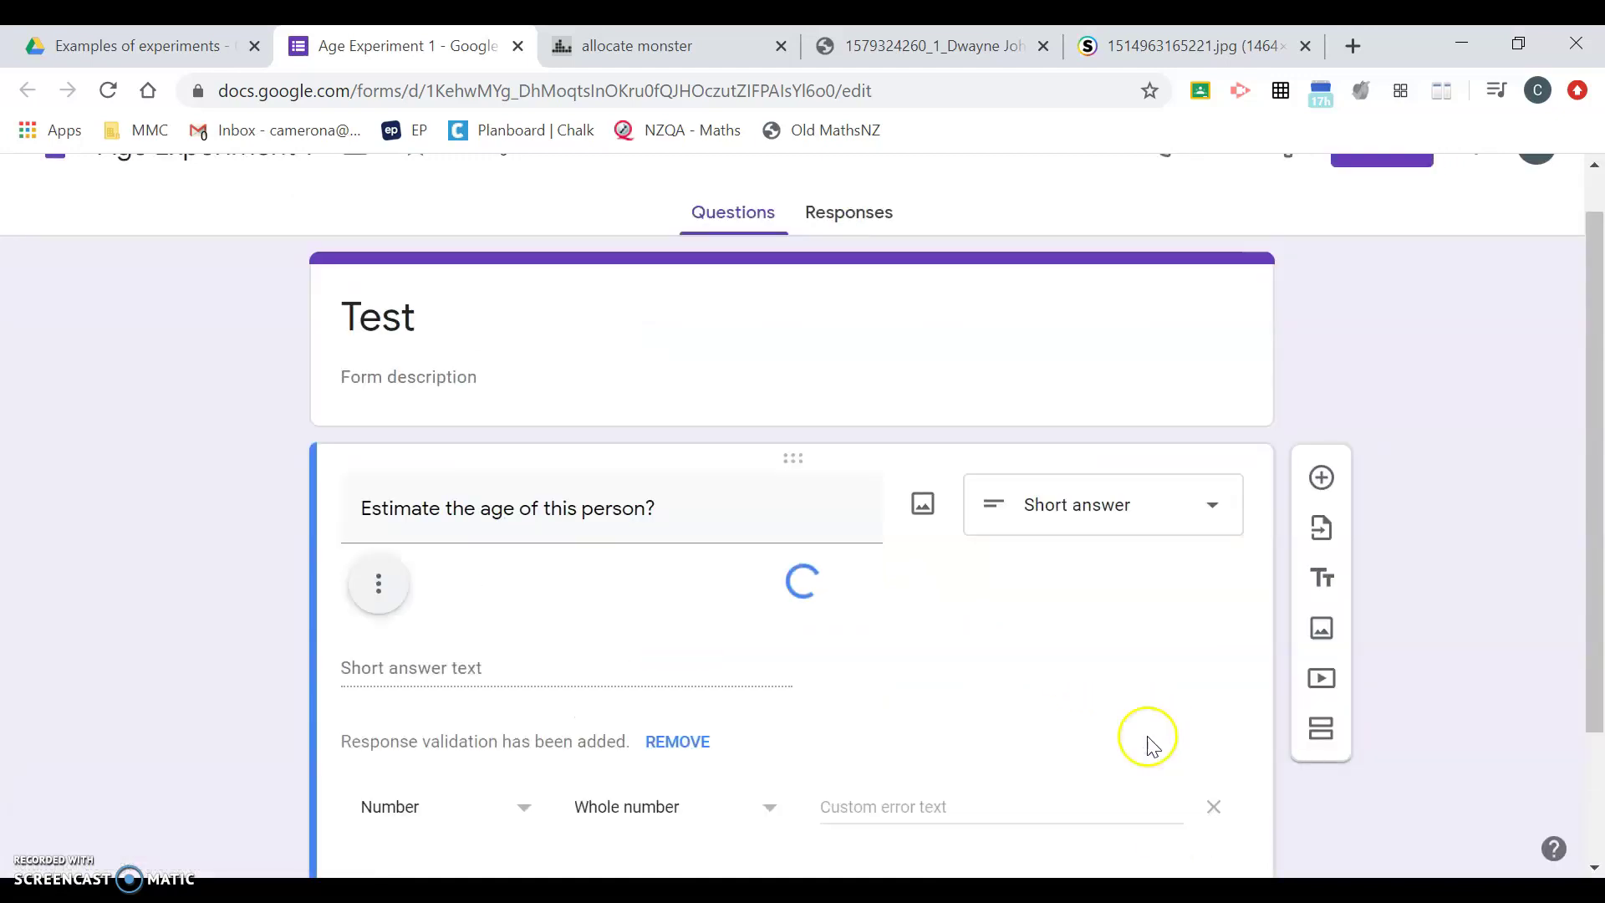
{"action": "scroll", "coordinate": [787, 620], "scroll_direction": "down", "scroll_amount": 12}
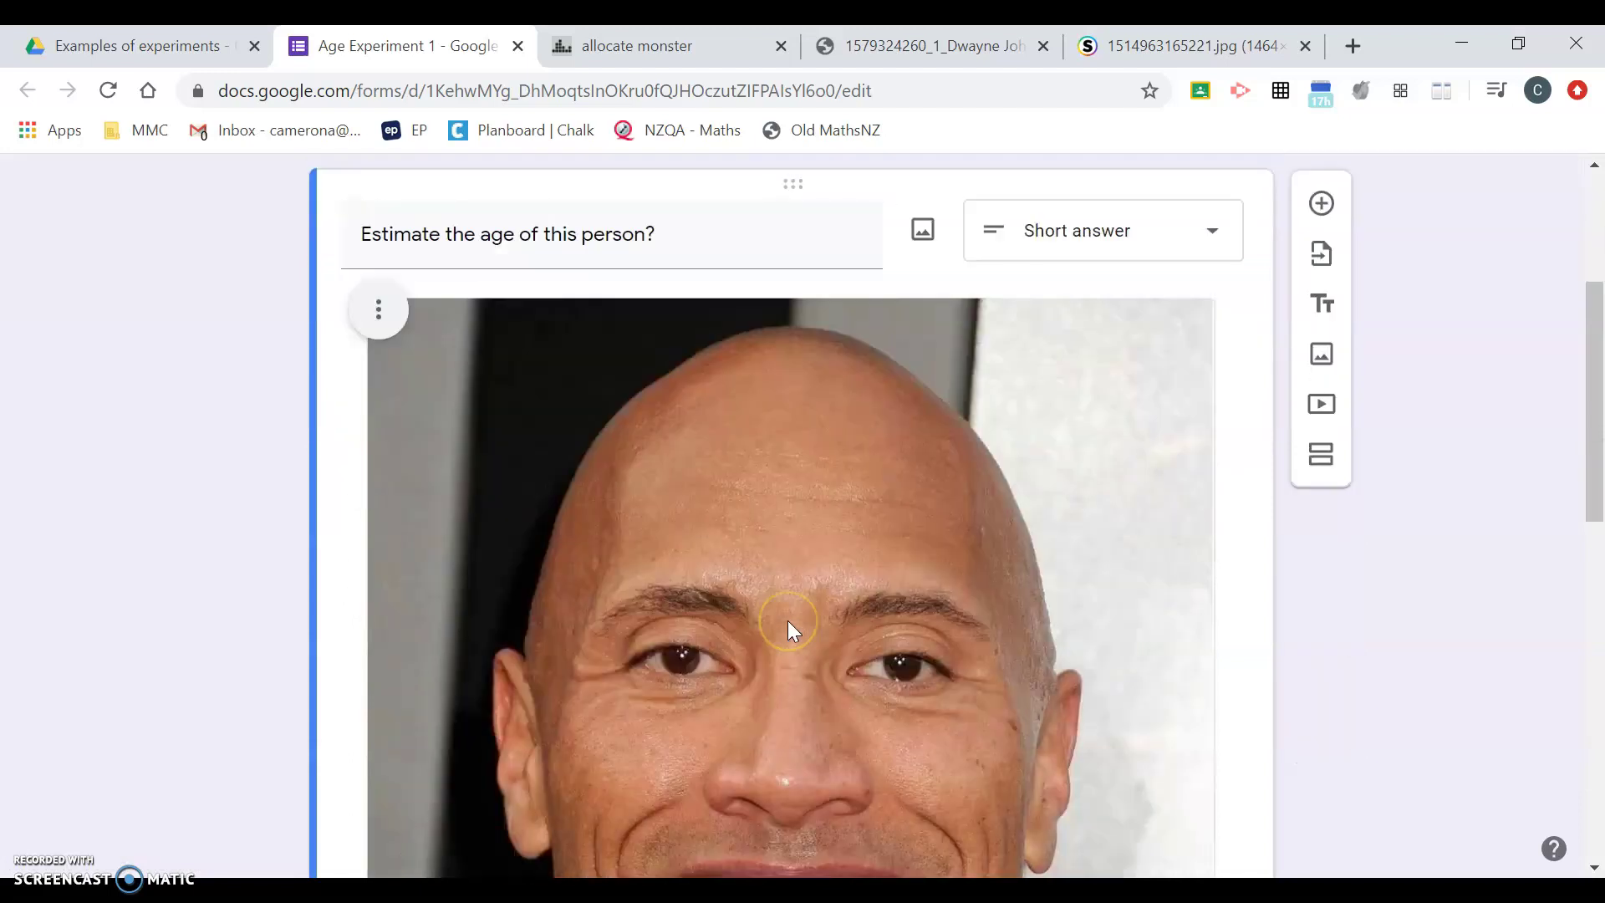
{"action": "scroll", "coordinate": [790, 627], "scroll_direction": "up", "scroll_amount": 15}
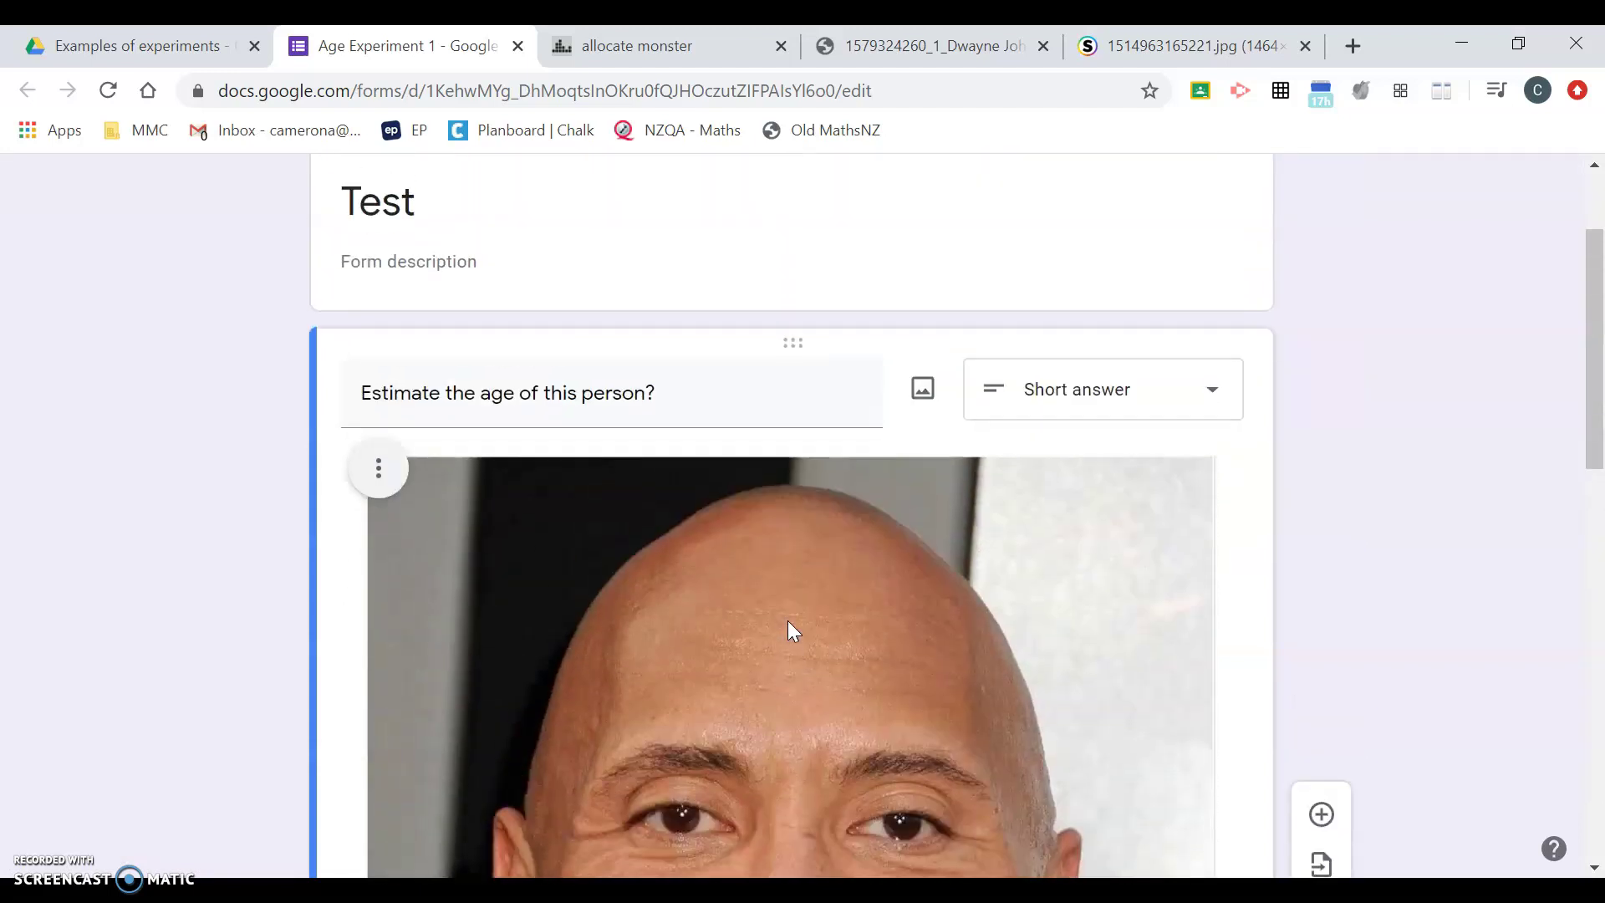
- Switch to the Drive folder and make a copy of the "Age Experiment 1" form
{"action": "left_click", "coordinate": [179, 51]}
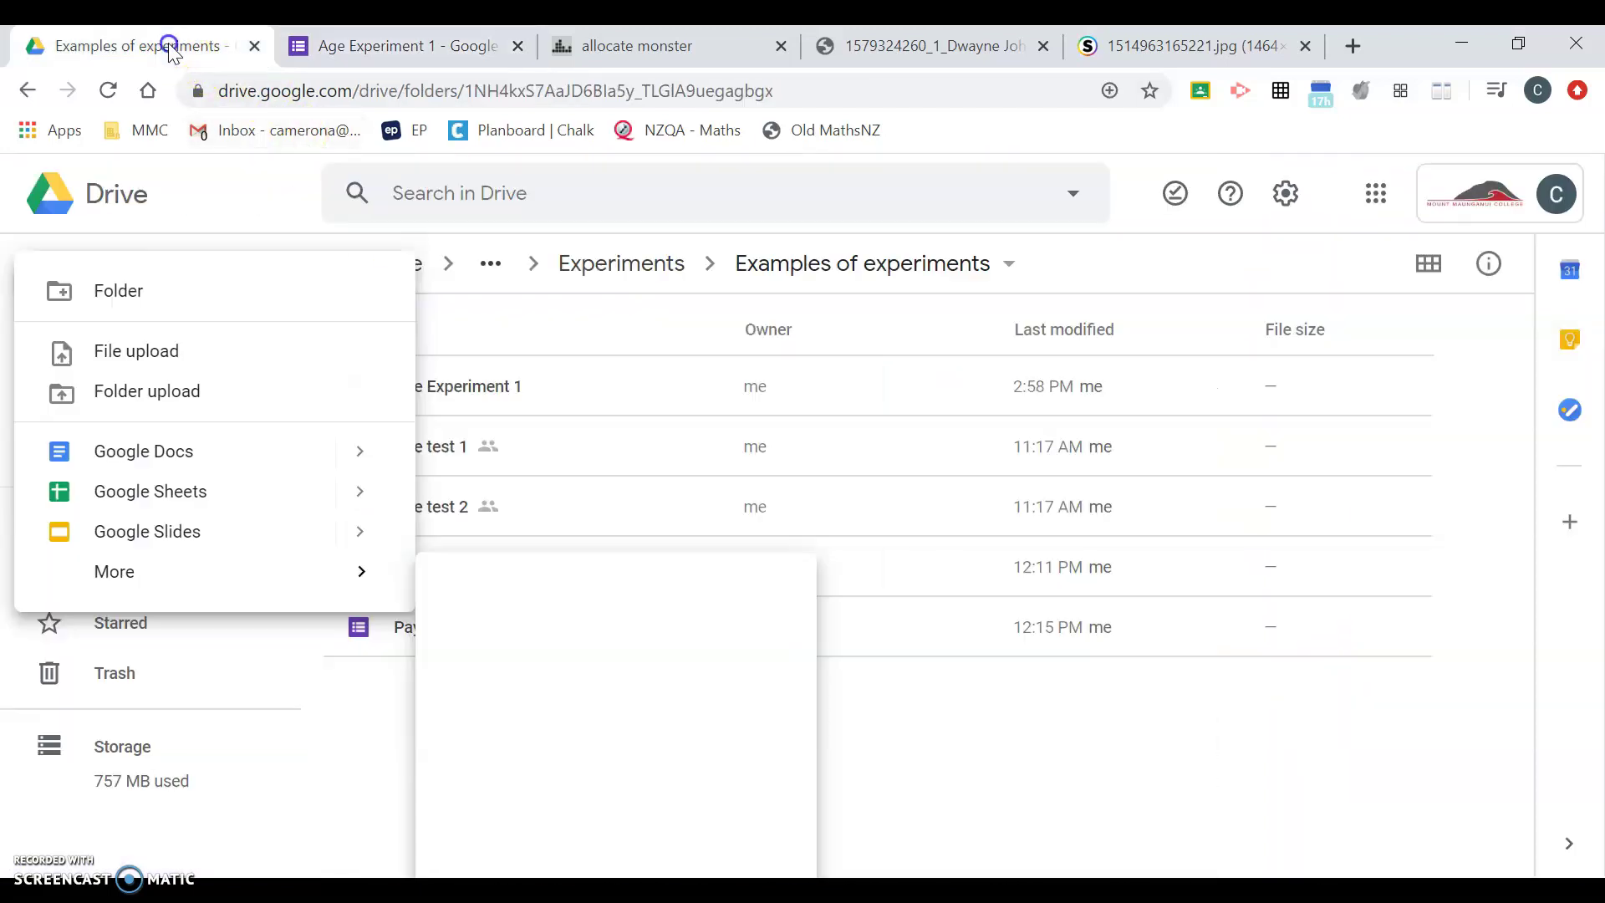
{"action": "right_click", "coordinate": [446, 387]}
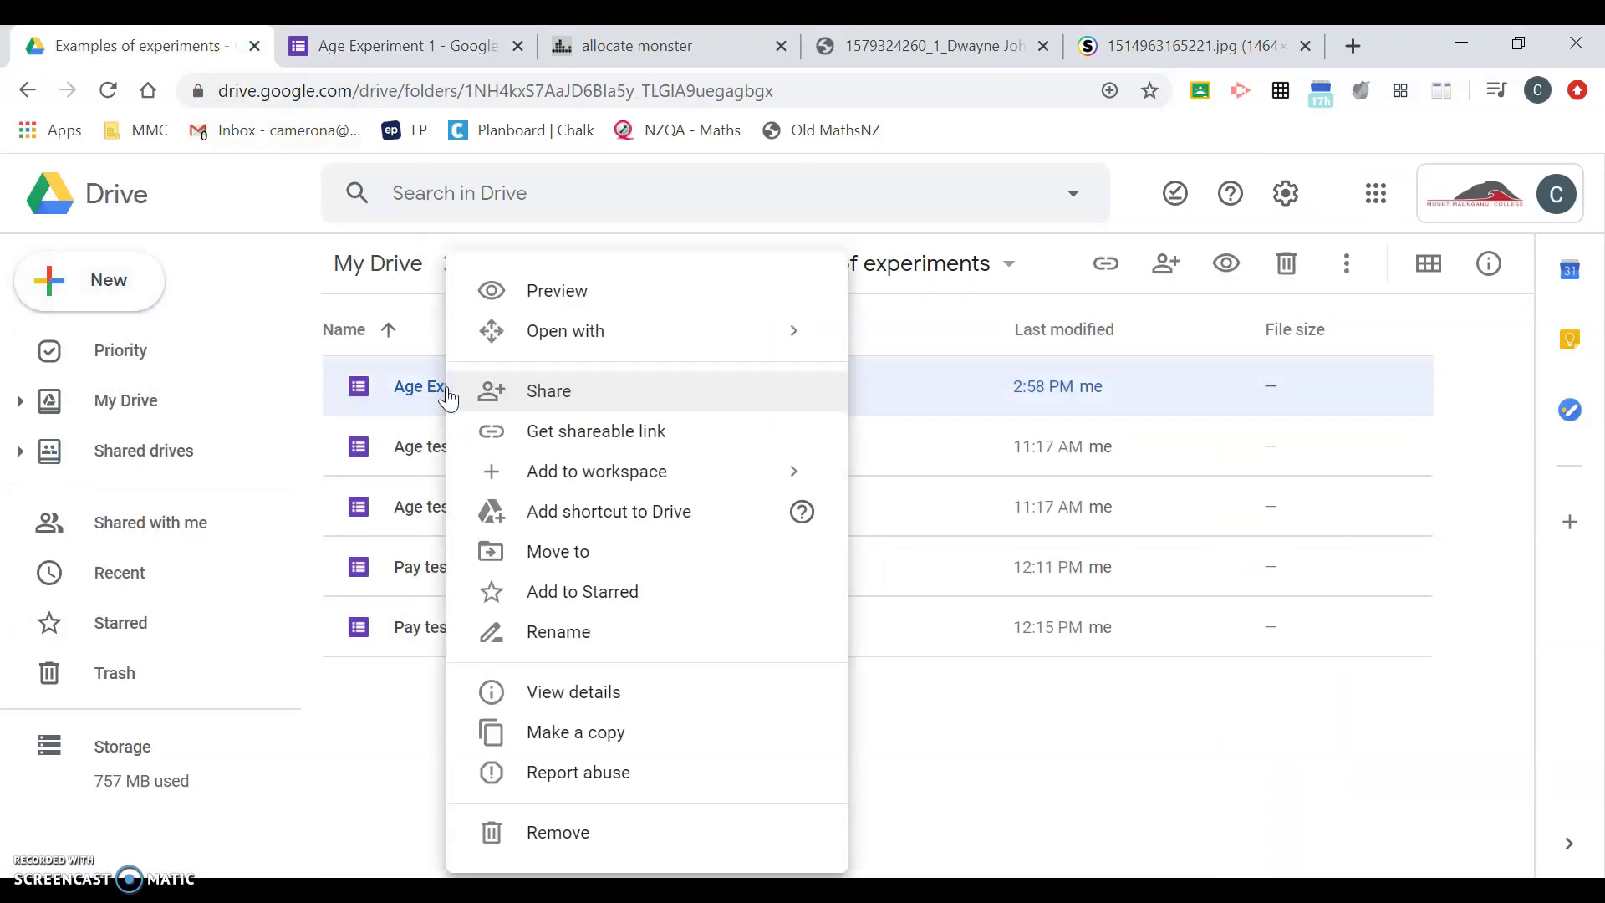
{"action": "left_click", "coordinate": [582, 738]}
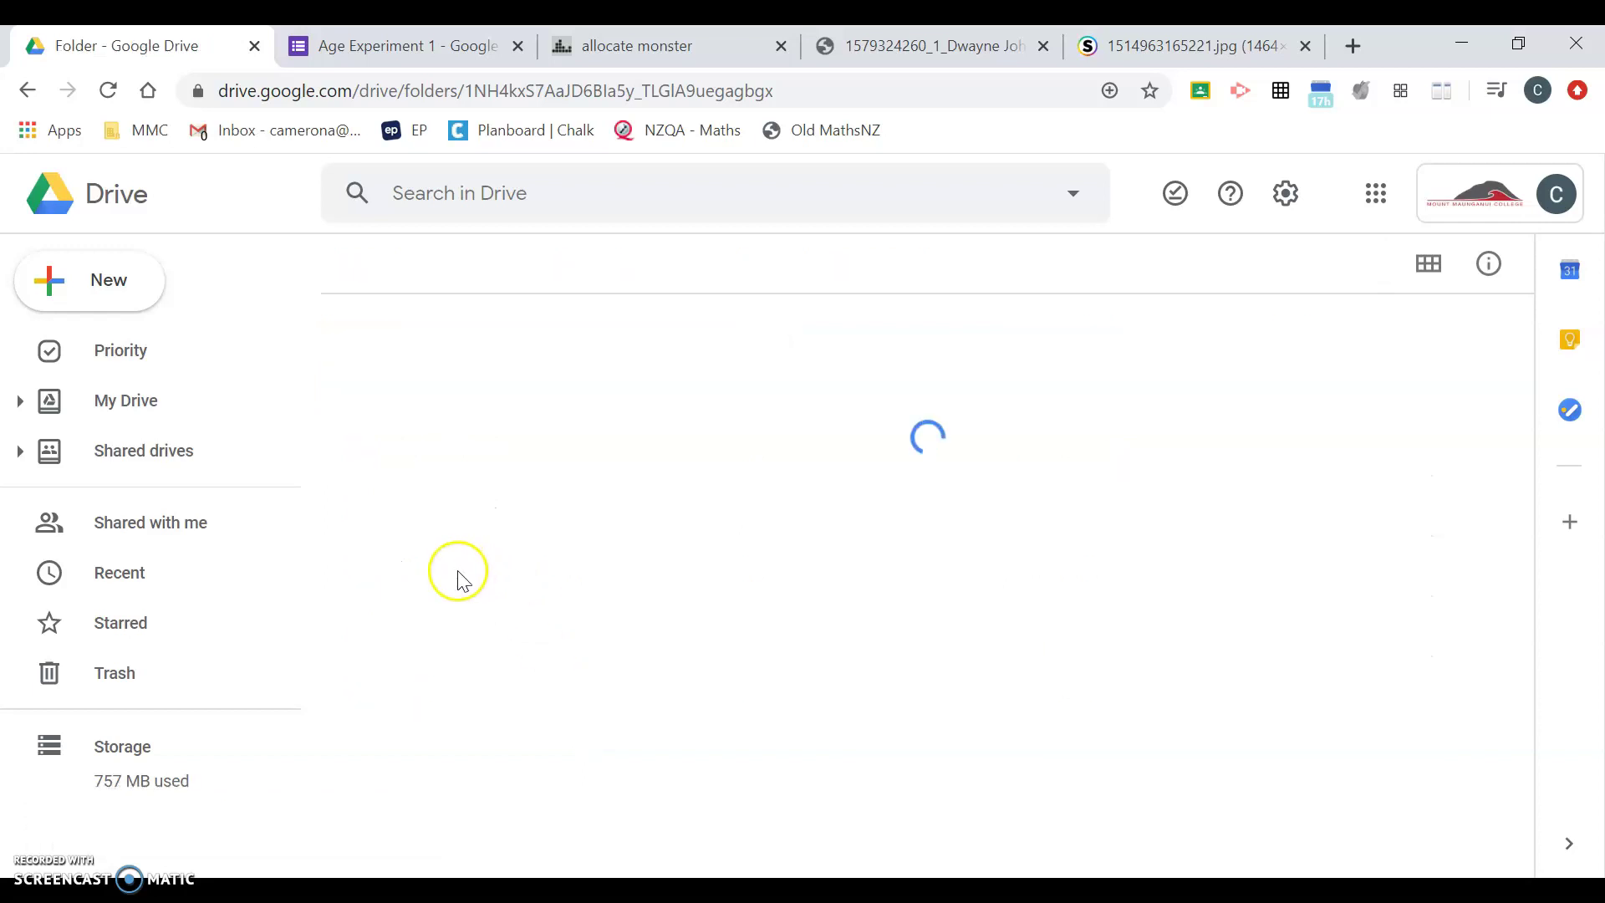
- Open the copied form and rename its file "Age Experiment 2"
{"action": "left_click", "coordinate": [459, 577]}
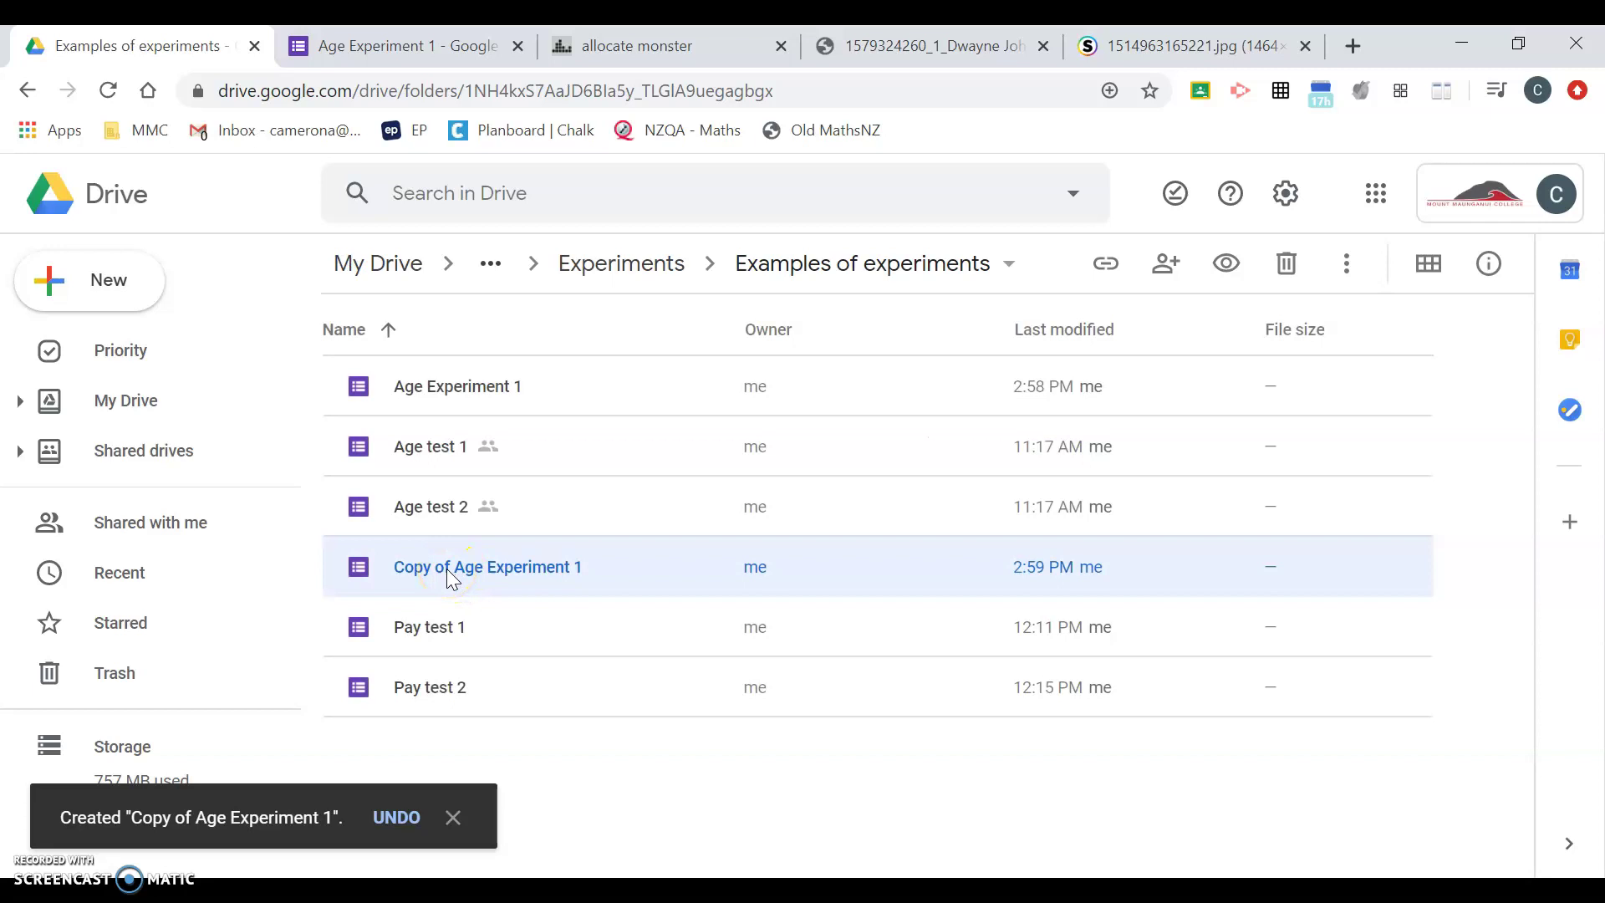
{"action": "double_click", "coordinate": [446, 568]}
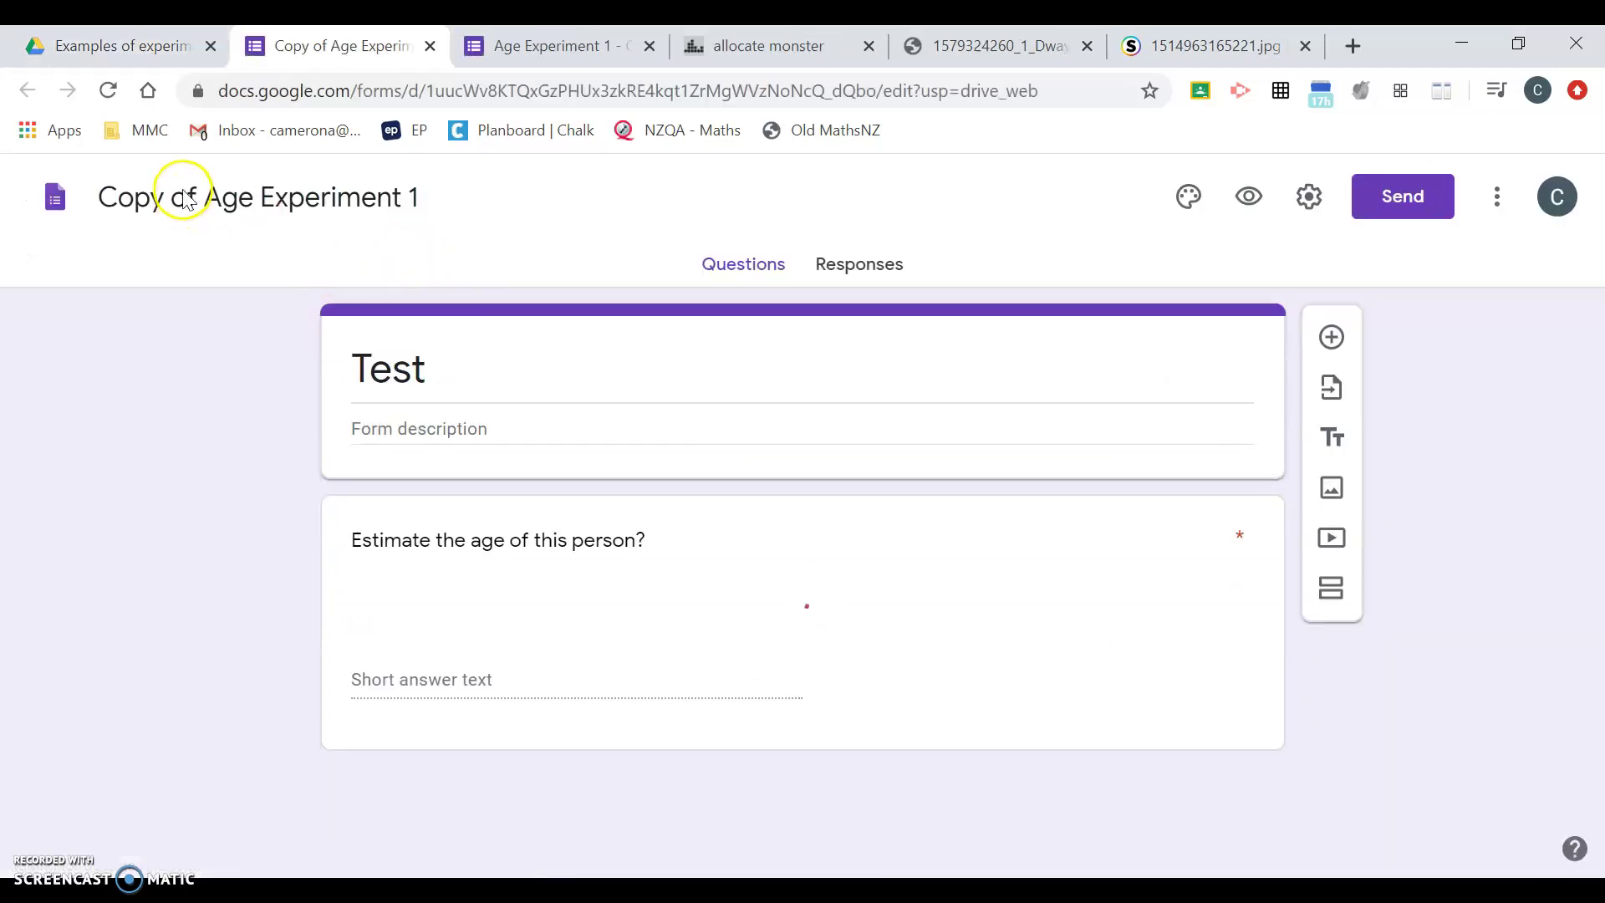
{"action": "left_click", "coordinate": [209, 198]}
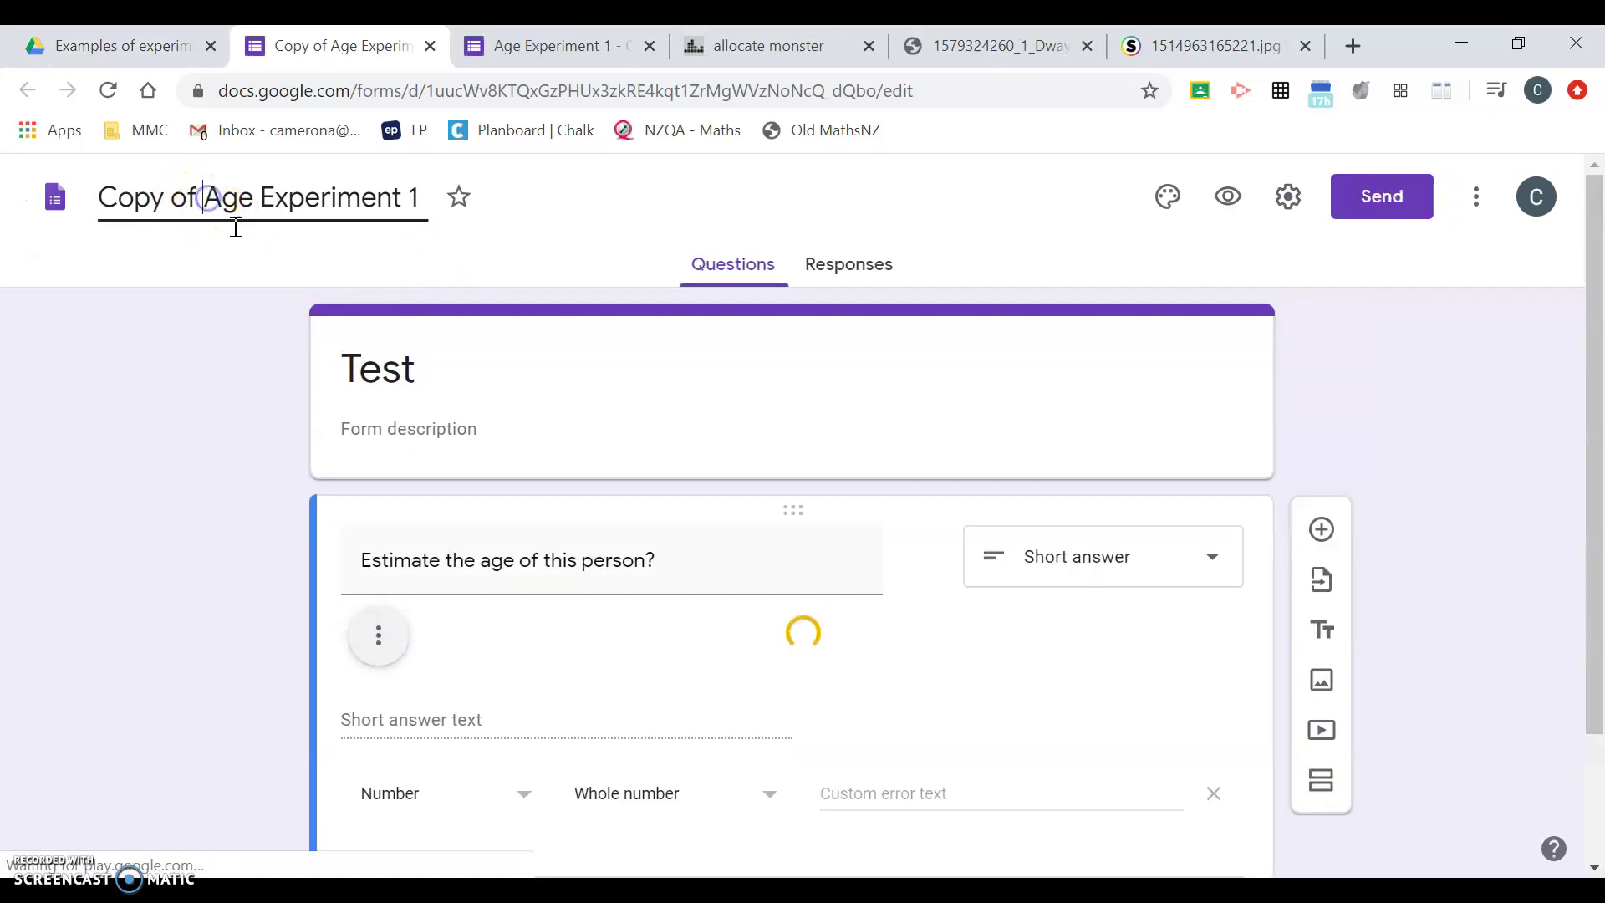
{"action": "key", "text": "BackSpace"}
{"action": "key", "text": "BackSpace"}
{"action": "key", "text": "BackSpace"}
{"action": "key", "text": "BackSpace"}
{"action": "key", "text": "BackSpace"}
{"action": "key", "text": "BackSpace"}
{"action": "key", "text": "BackSpace"}
{"action": "key", "text": "BackSpace"}
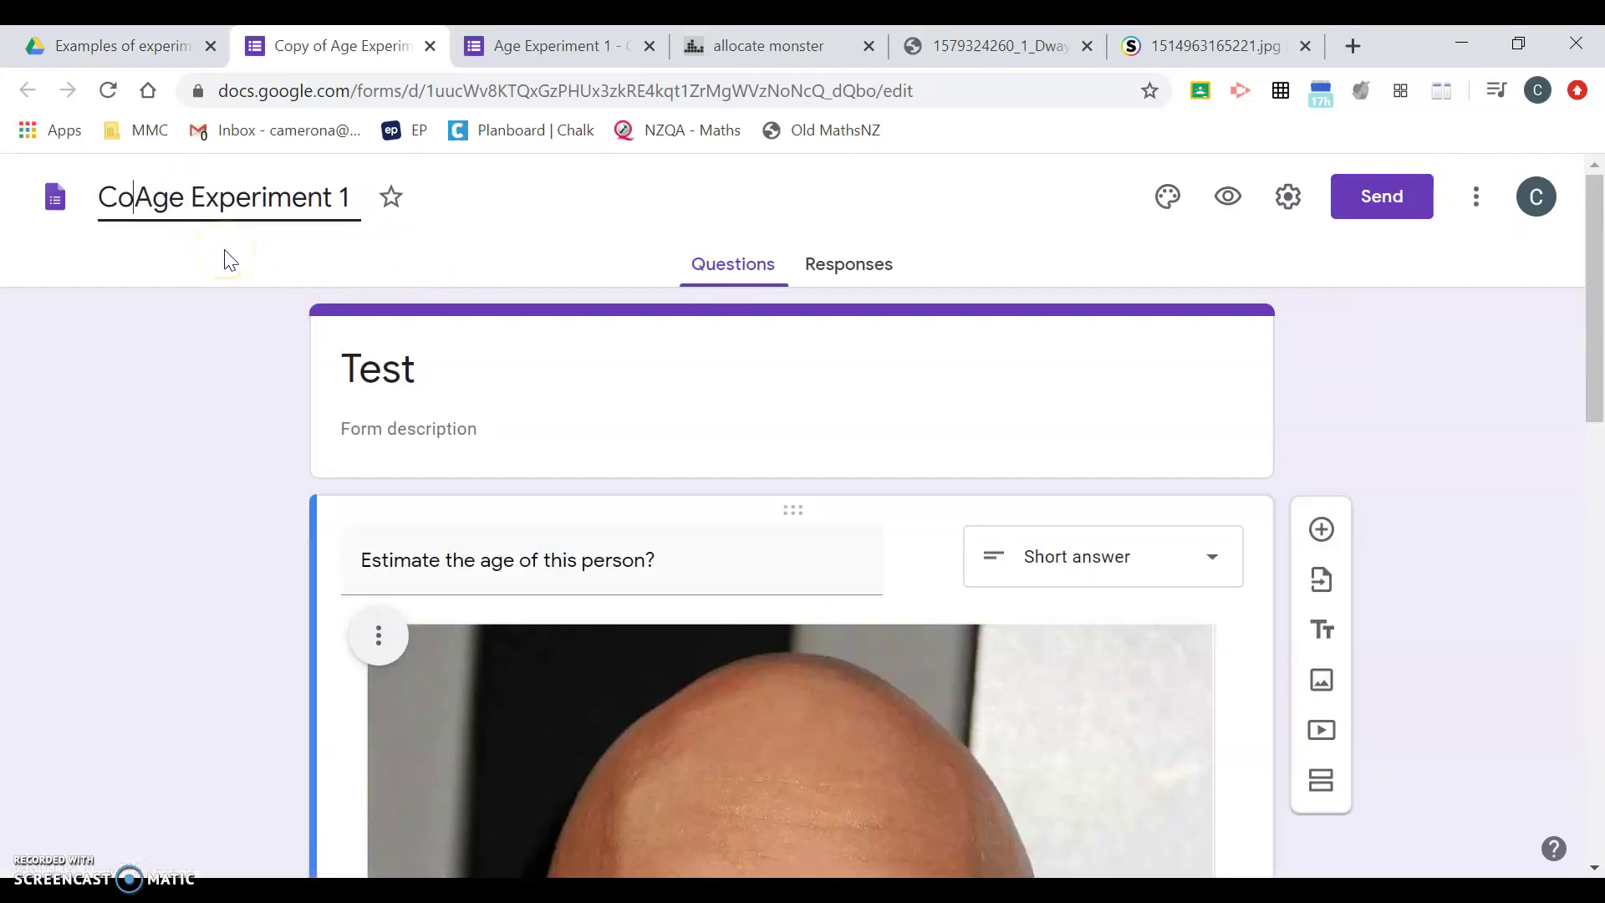
{"action": "left_click", "coordinate": [311, 200]}
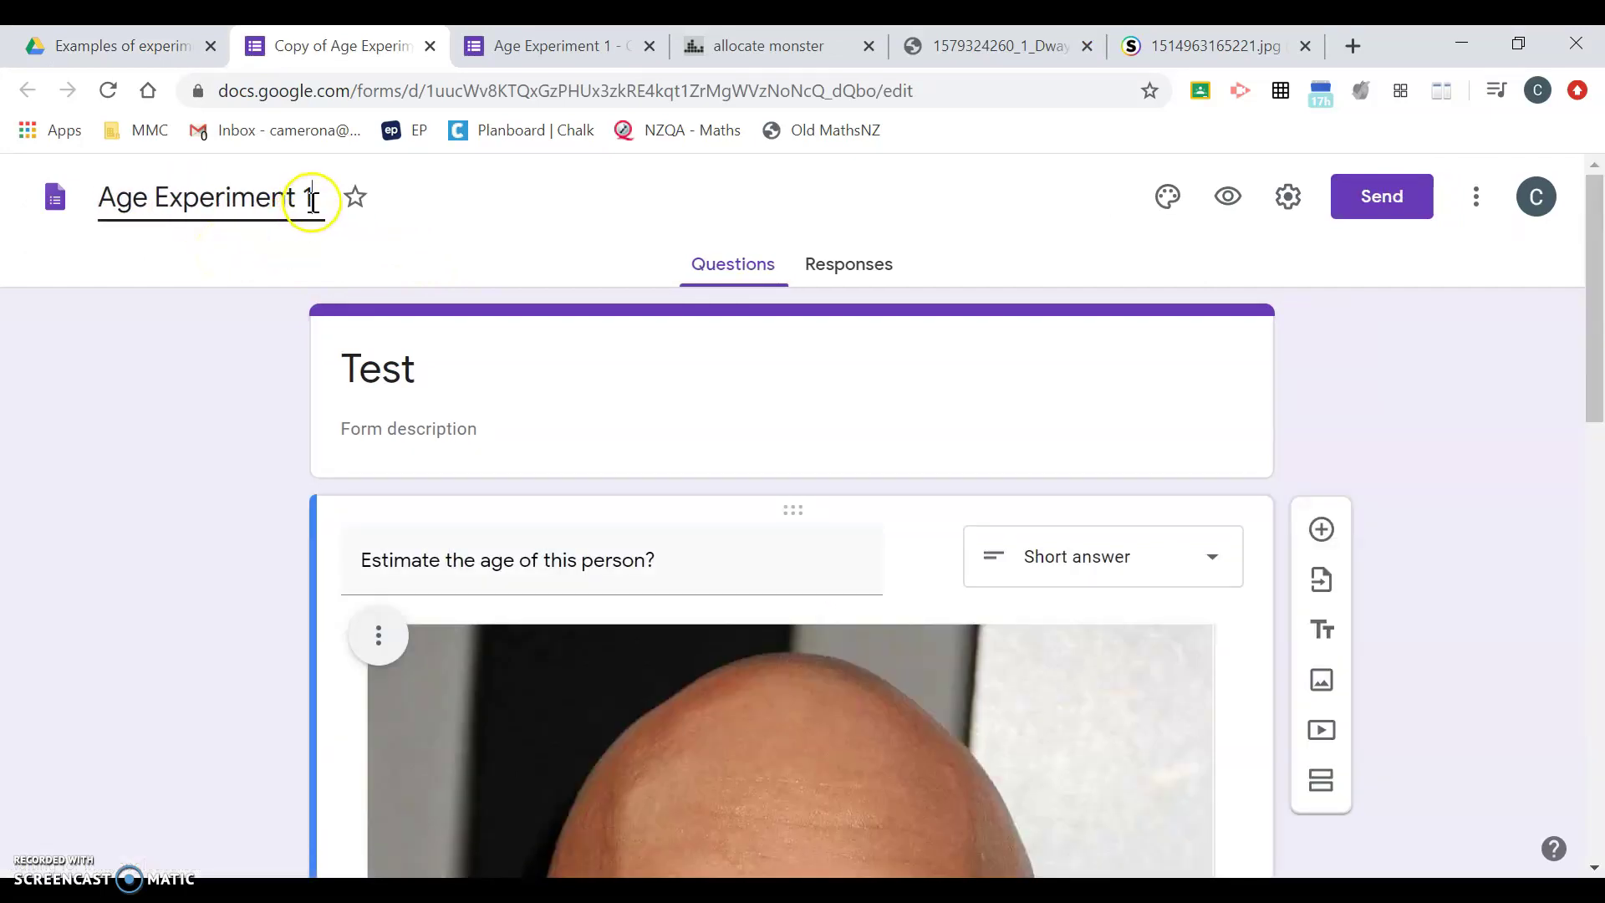
{"action": "key", "text": "BackSpace"}
{"action": "type", "text": "2"}
{"action": "left_click", "coordinate": [483, 374]}
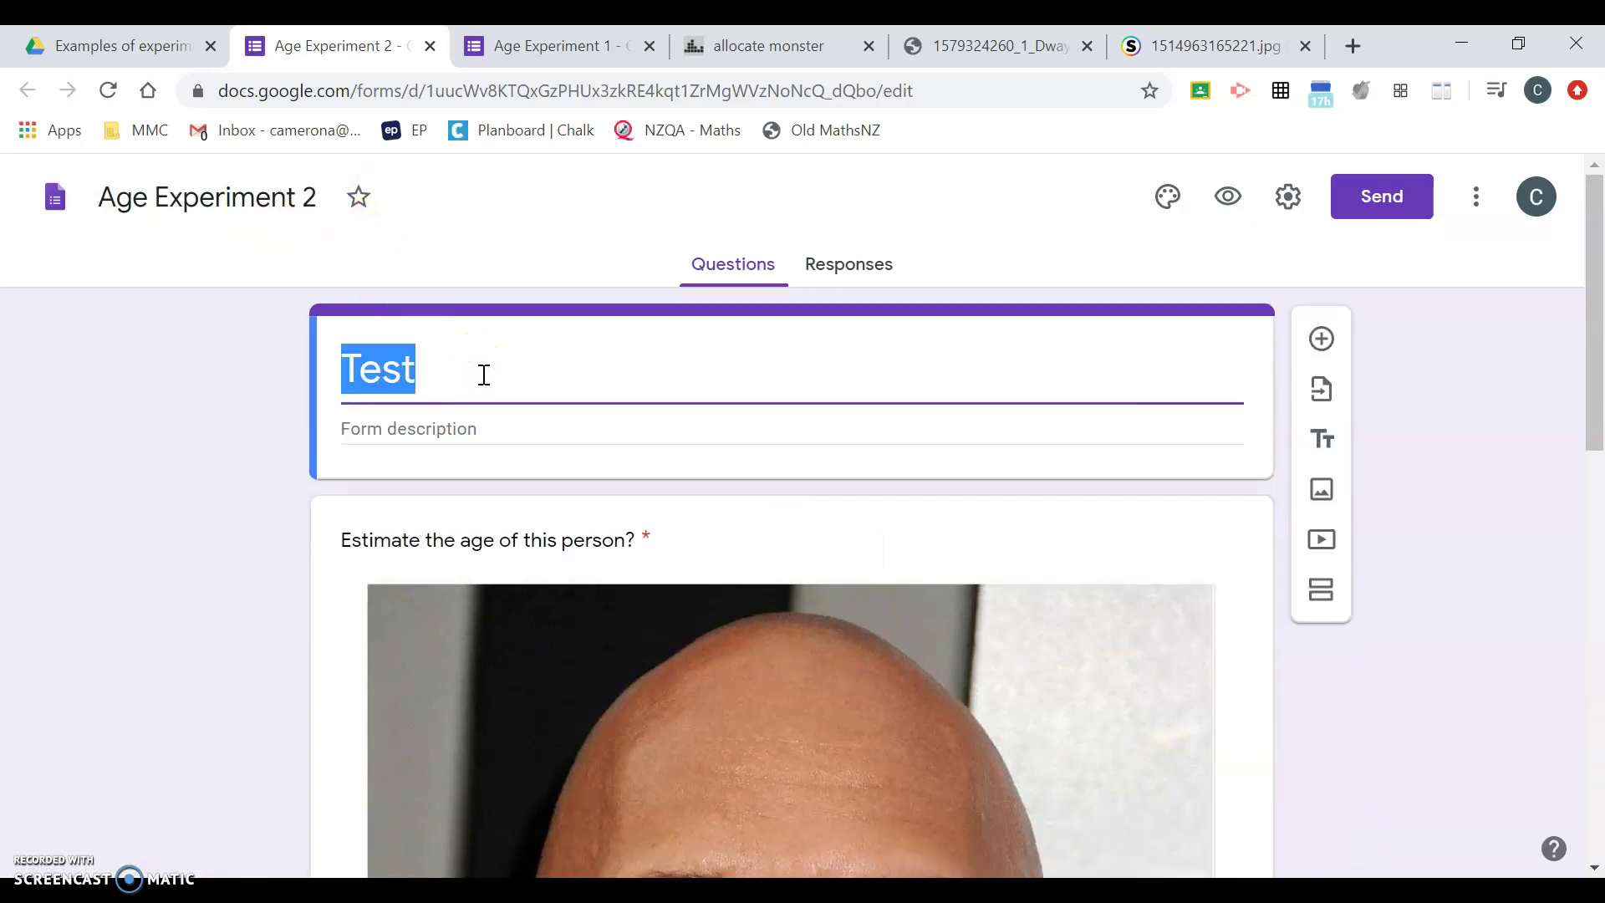
{"action": "scroll", "coordinate": [485, 380], "scroll_direction": "down", "scroll_amount": 1}
{"action": "scroll", "coordinate": [429, 318], "scroll_direction": "down", "scroll_amount": 2}
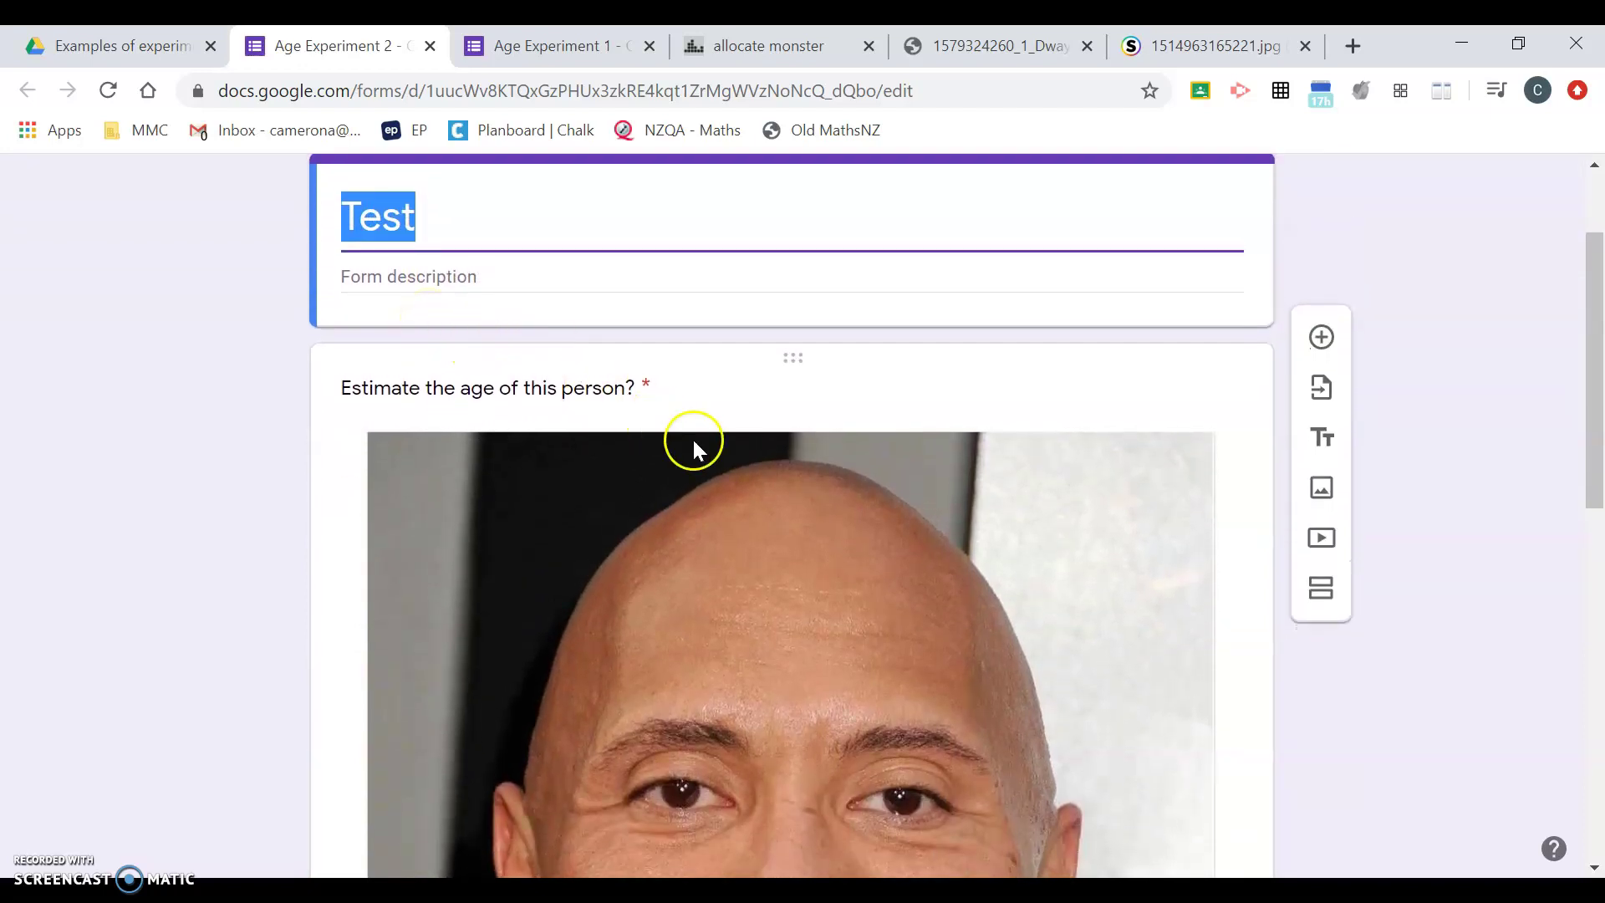
- Replace the photo in Age Experiment 2's age question with the 1514963165221.jpg Dwayne Johnson photo, using its copied web address
{"action": "left_click", "coordinate": [1191, 46]}
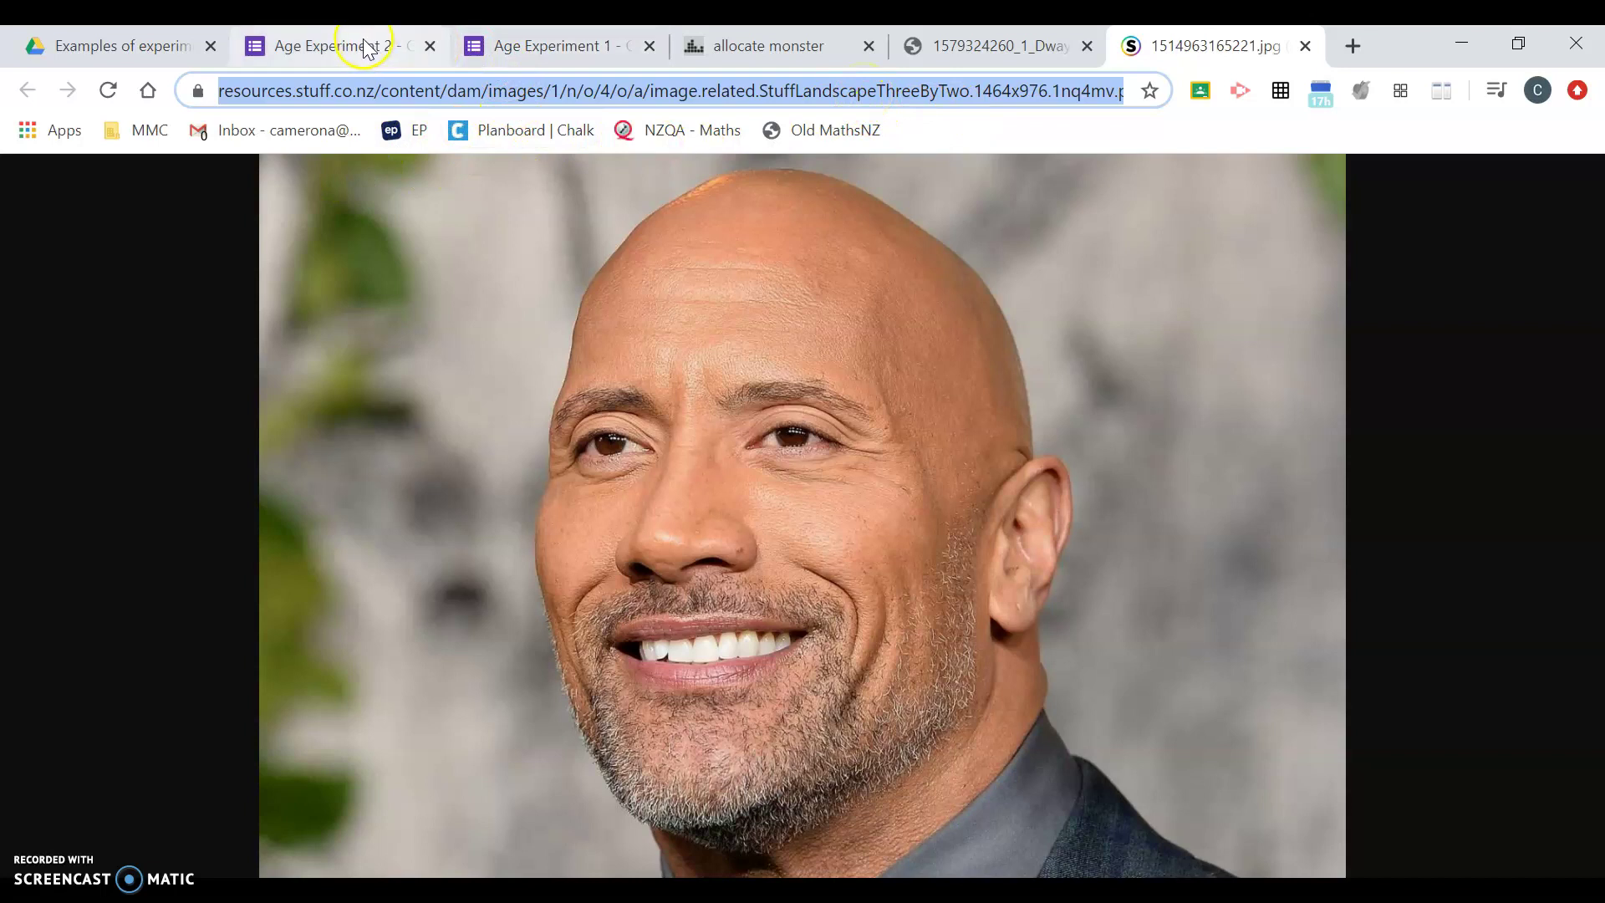
{"action": "left_click", "coordinate": [335, 47]}
{"action": "left_click", "coordinate": [564, 502]}
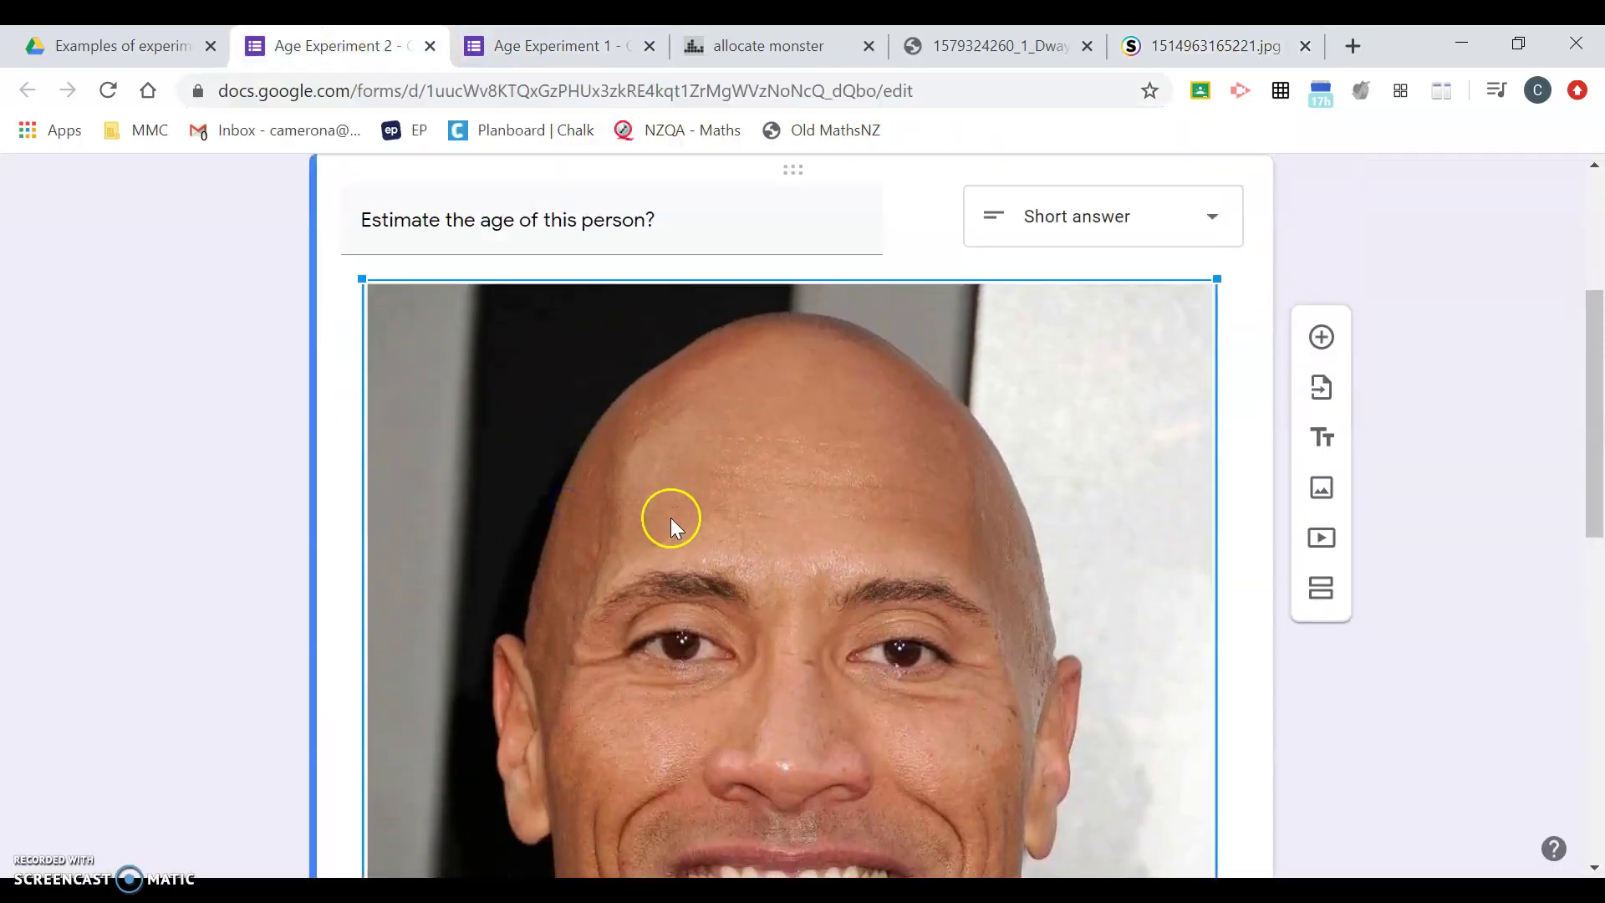
{"action": "scroll", "coordinate": [673, 514], "scroll_direction": "down", "scroll_amount": 10}
{"action": "scroll", "coordinate": [673, 518], "scroll_direction": "up", "scroll_amount": 8}
{"action": "scroll", "coordinate": [670, 519], "scroll_direction": "up", "scroll_amount": 5}
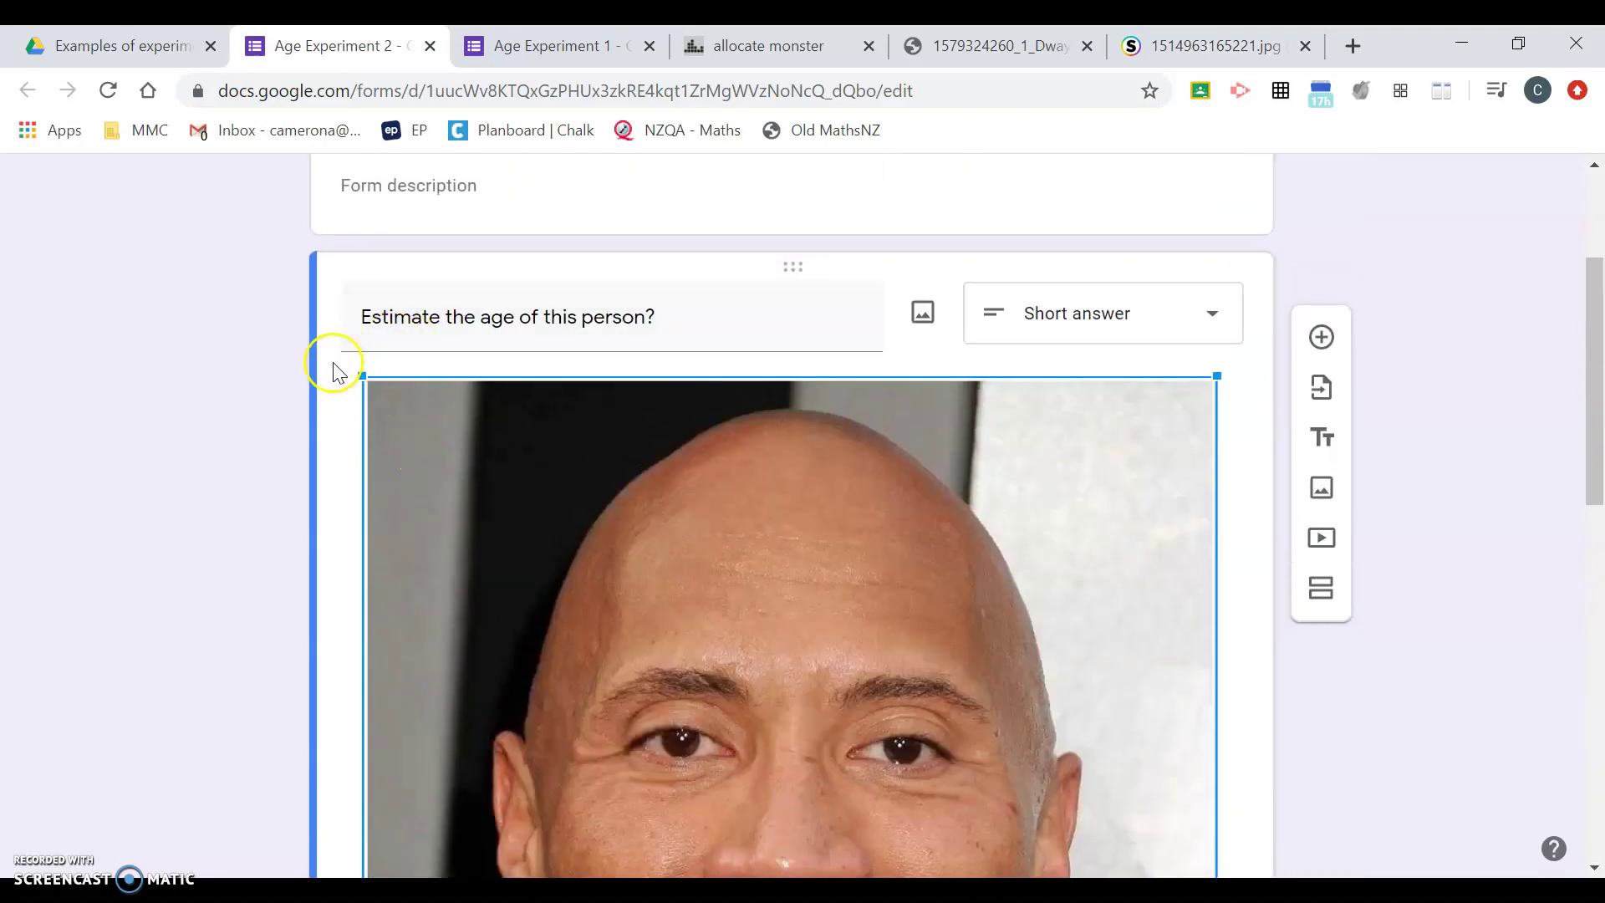
{"action": "left_click", "coordinate": [380, 398]}
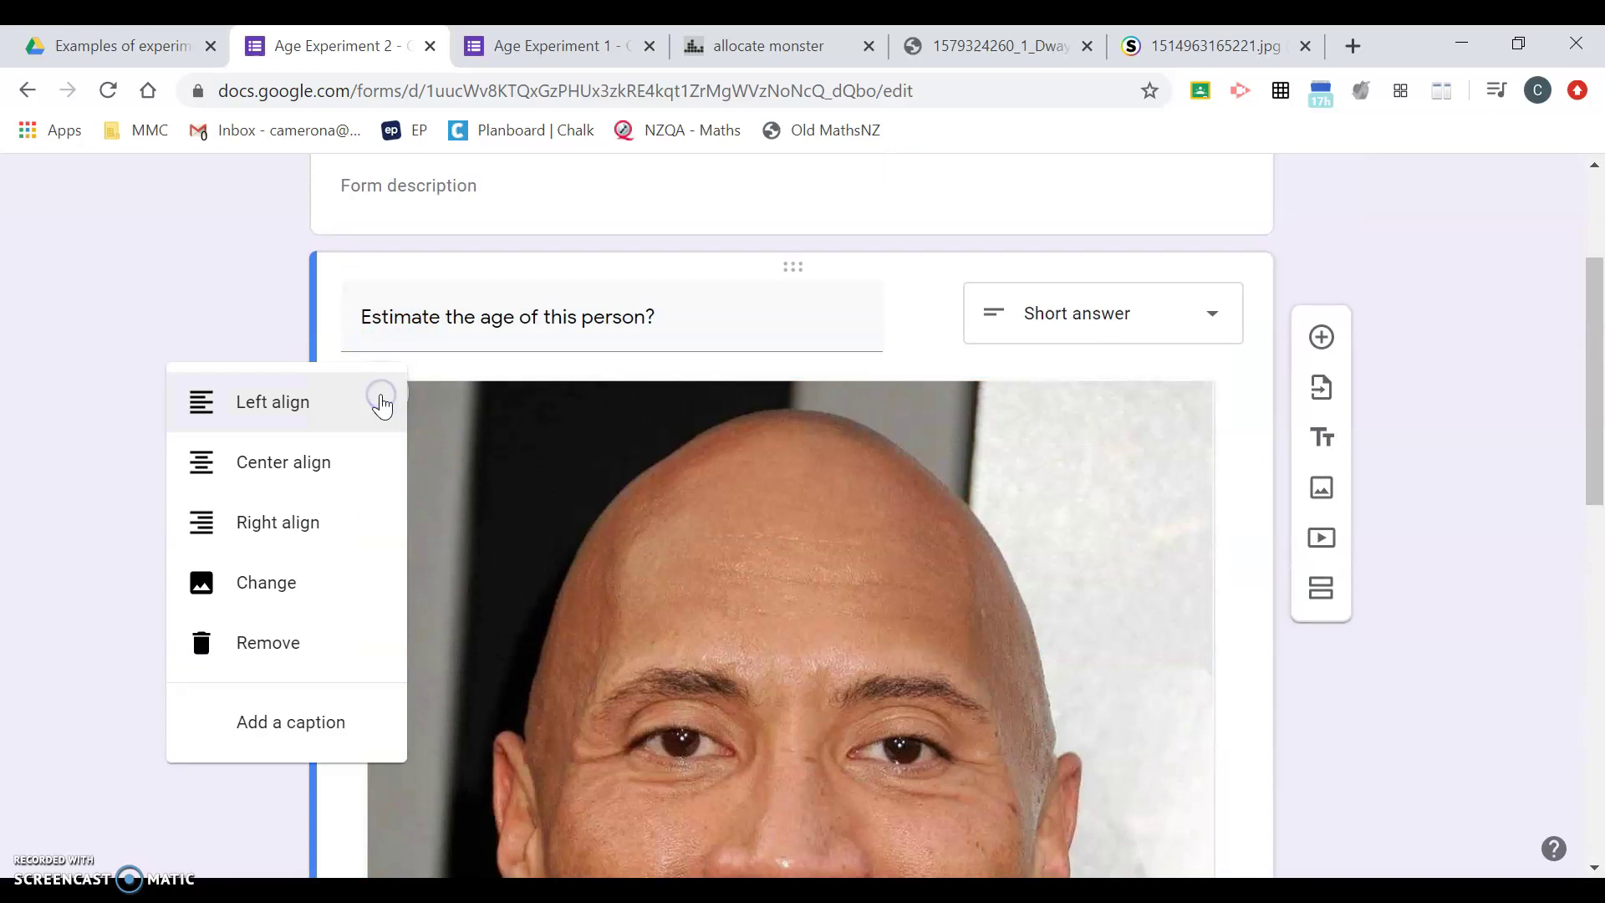
{"action": "left_click", "coordinate": [269, 585]}
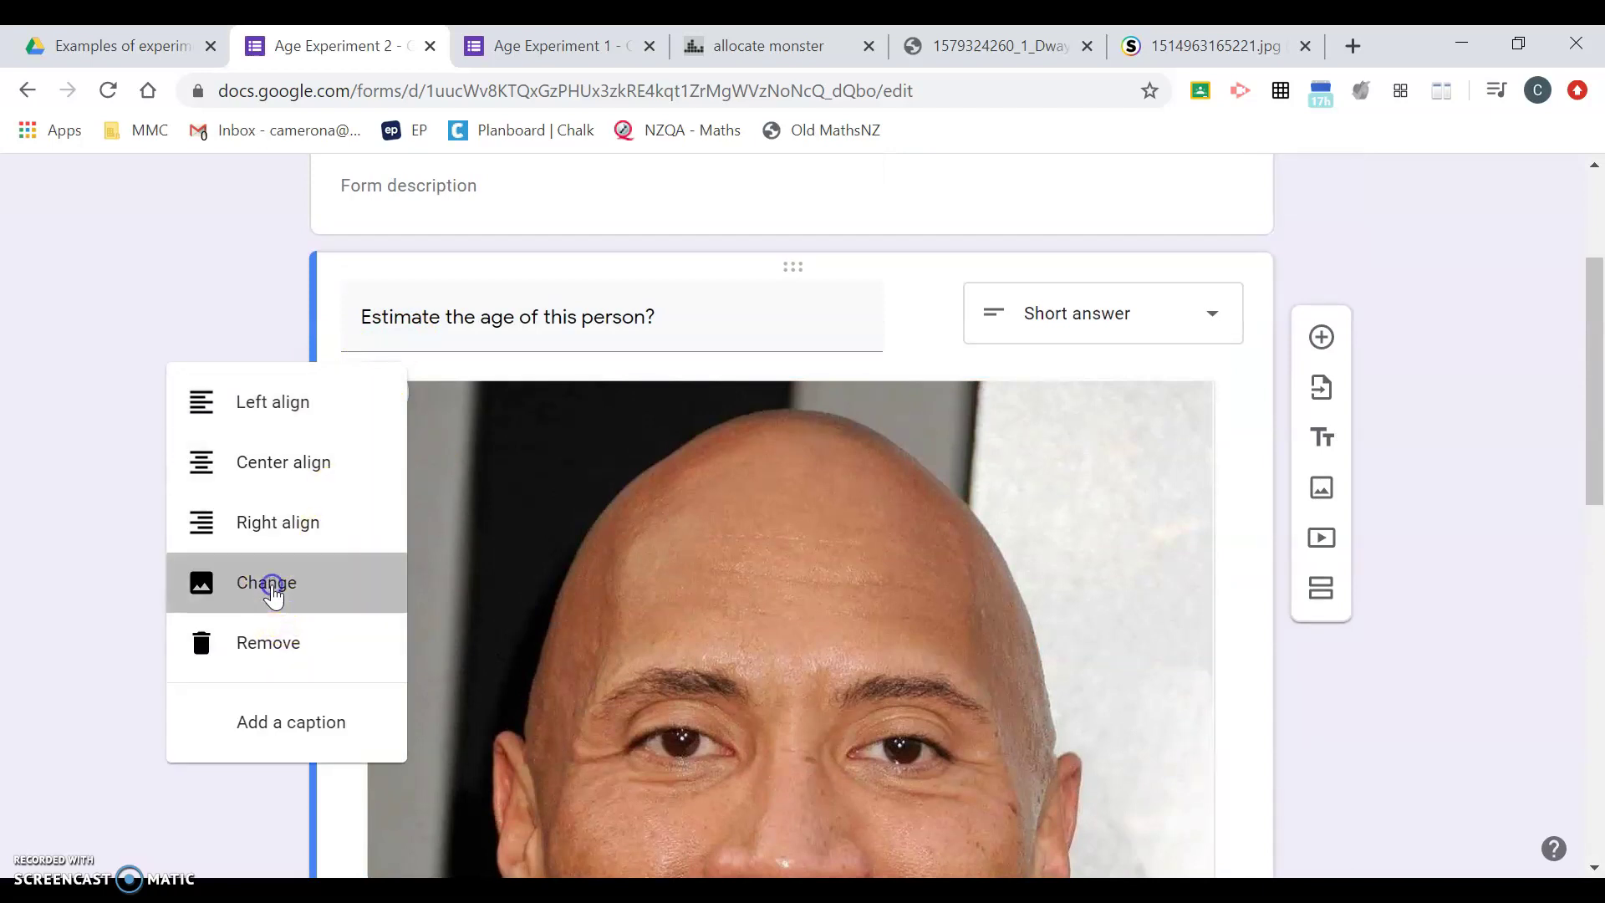
{"action": "left_click", "coordinate": [611, 335]}
{"action": "left_click", "coordinate": [648, 456]}
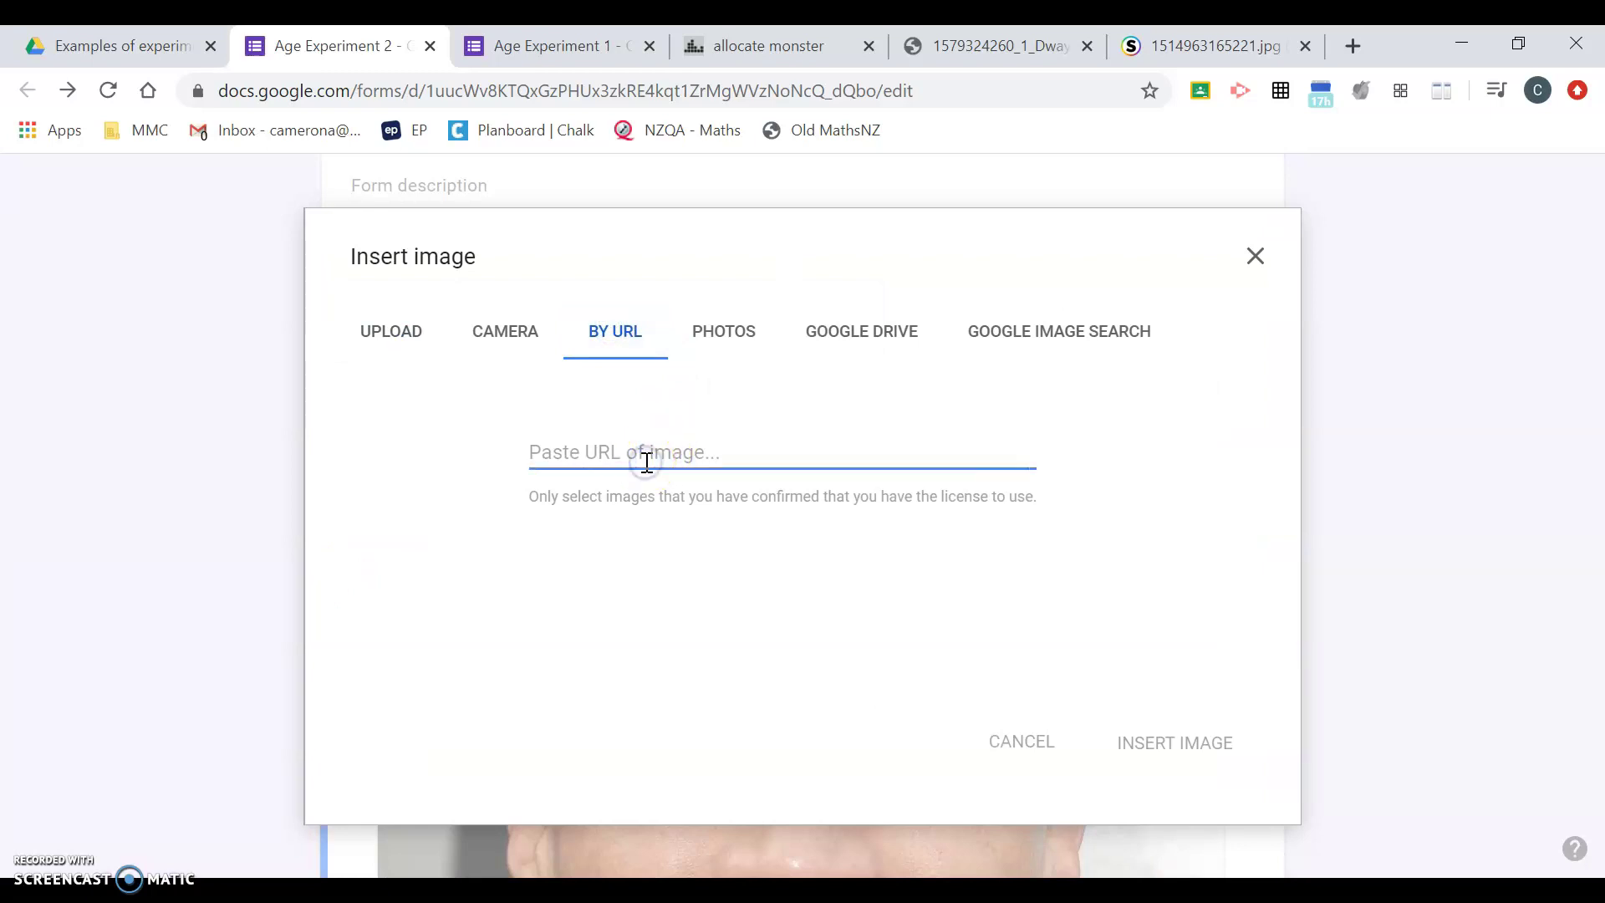
{"action": "key", "text": "ctrl+v"}
{"action": "left_click", "coordinate": [1174, 742]}
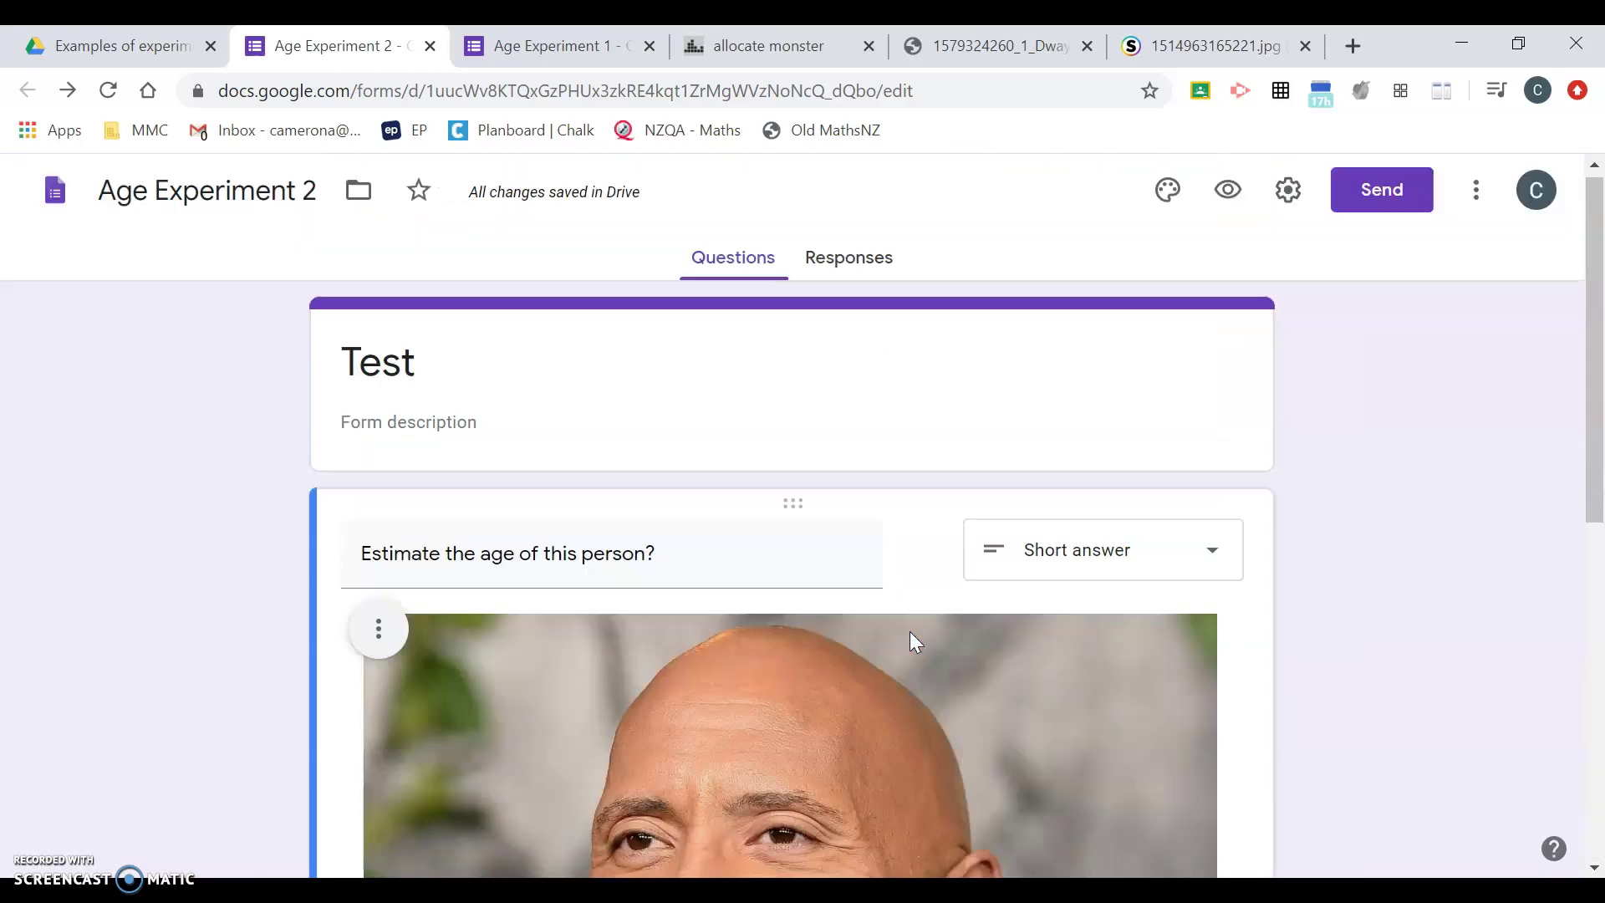
- Review the question wording, photo and answer validation in Age Experiment 2, and check it against the Age Experiment 1 form
{"action": "left_click", "coordinate": [648, 553]}
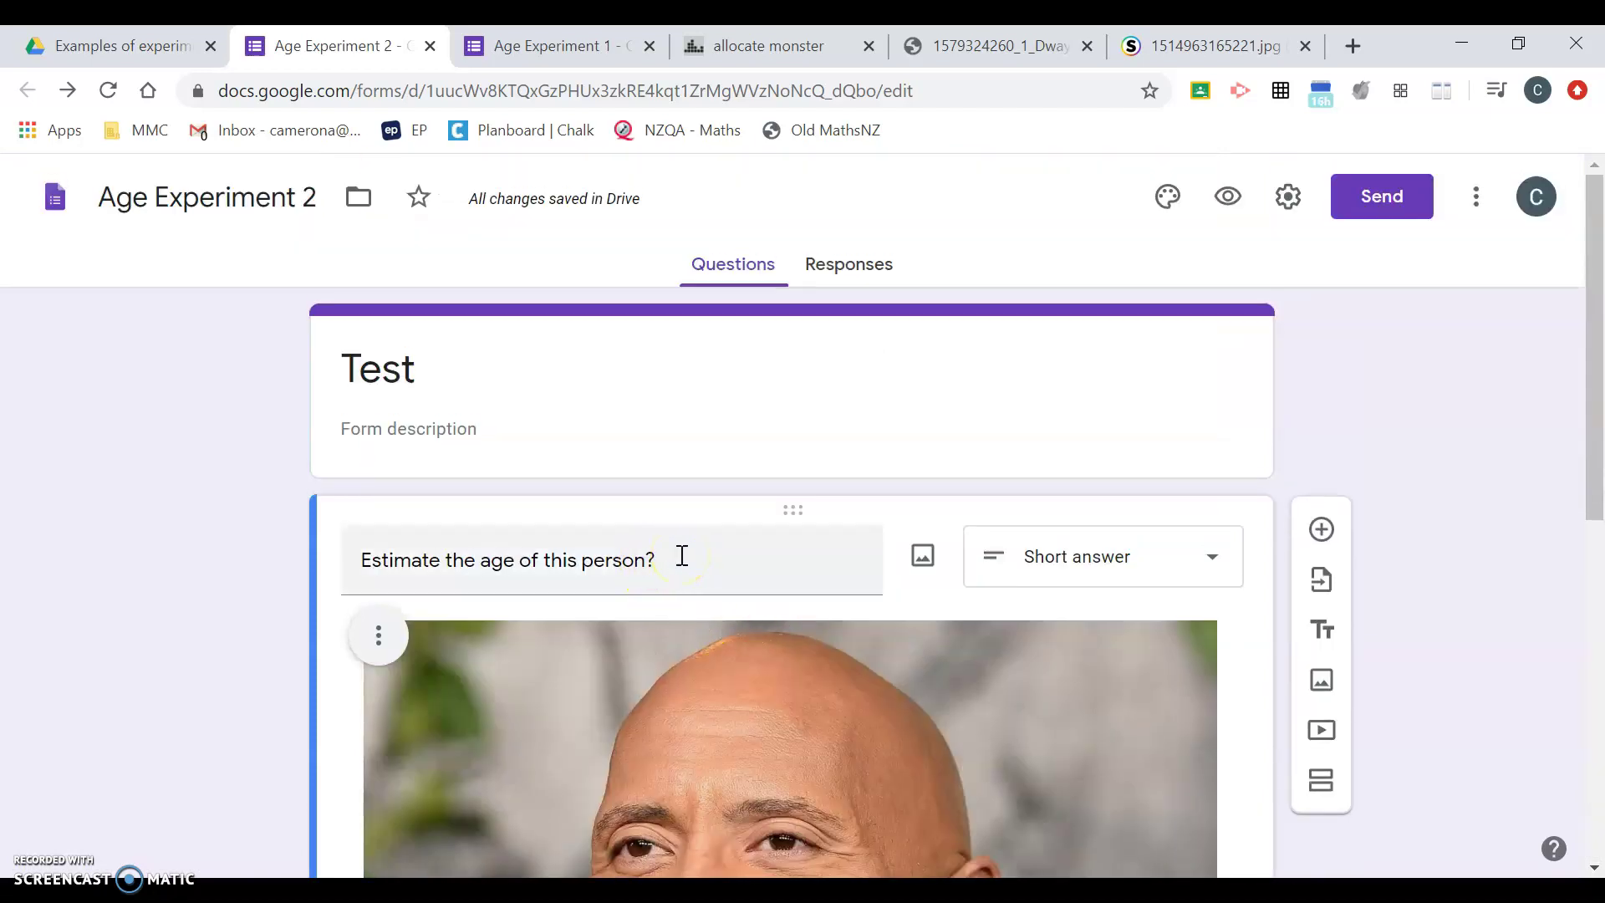
{"action": "scroll", "coordinate": [682, 555], "scroll_direction": "down", "scroll_amount": 1}
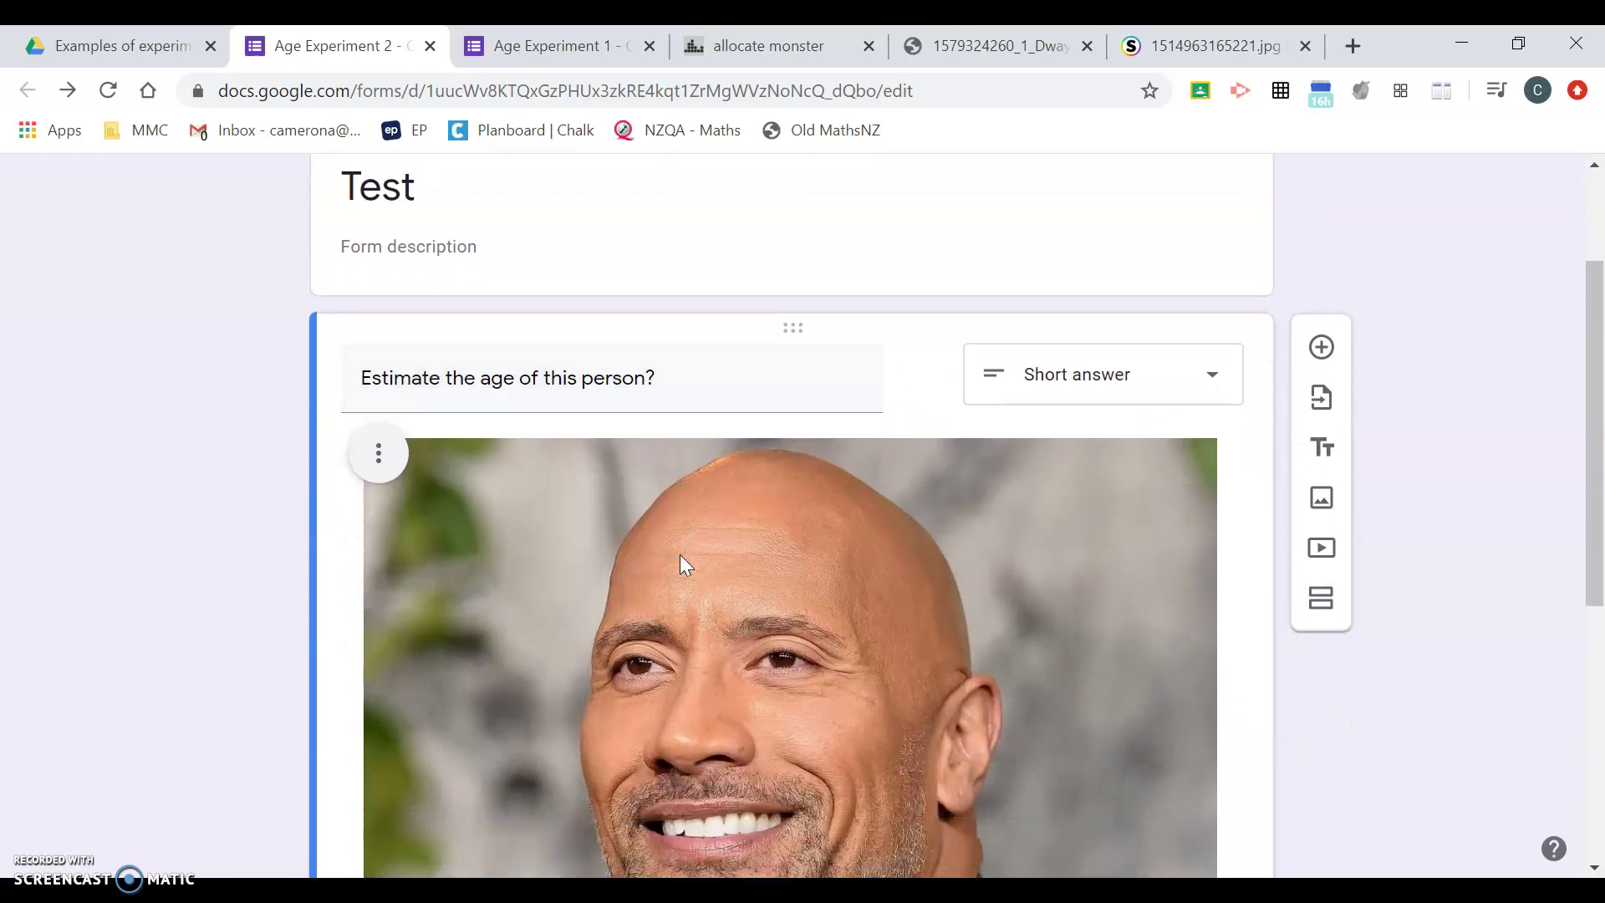
{"action": "scroll", "coordinate": [682, 555], "scroll_direction": "down", "scroll_amount": 5}
{"action": "scroll", "coordinate": [680, 554], "scroll_direction": "down", "scroll_amount": 2}
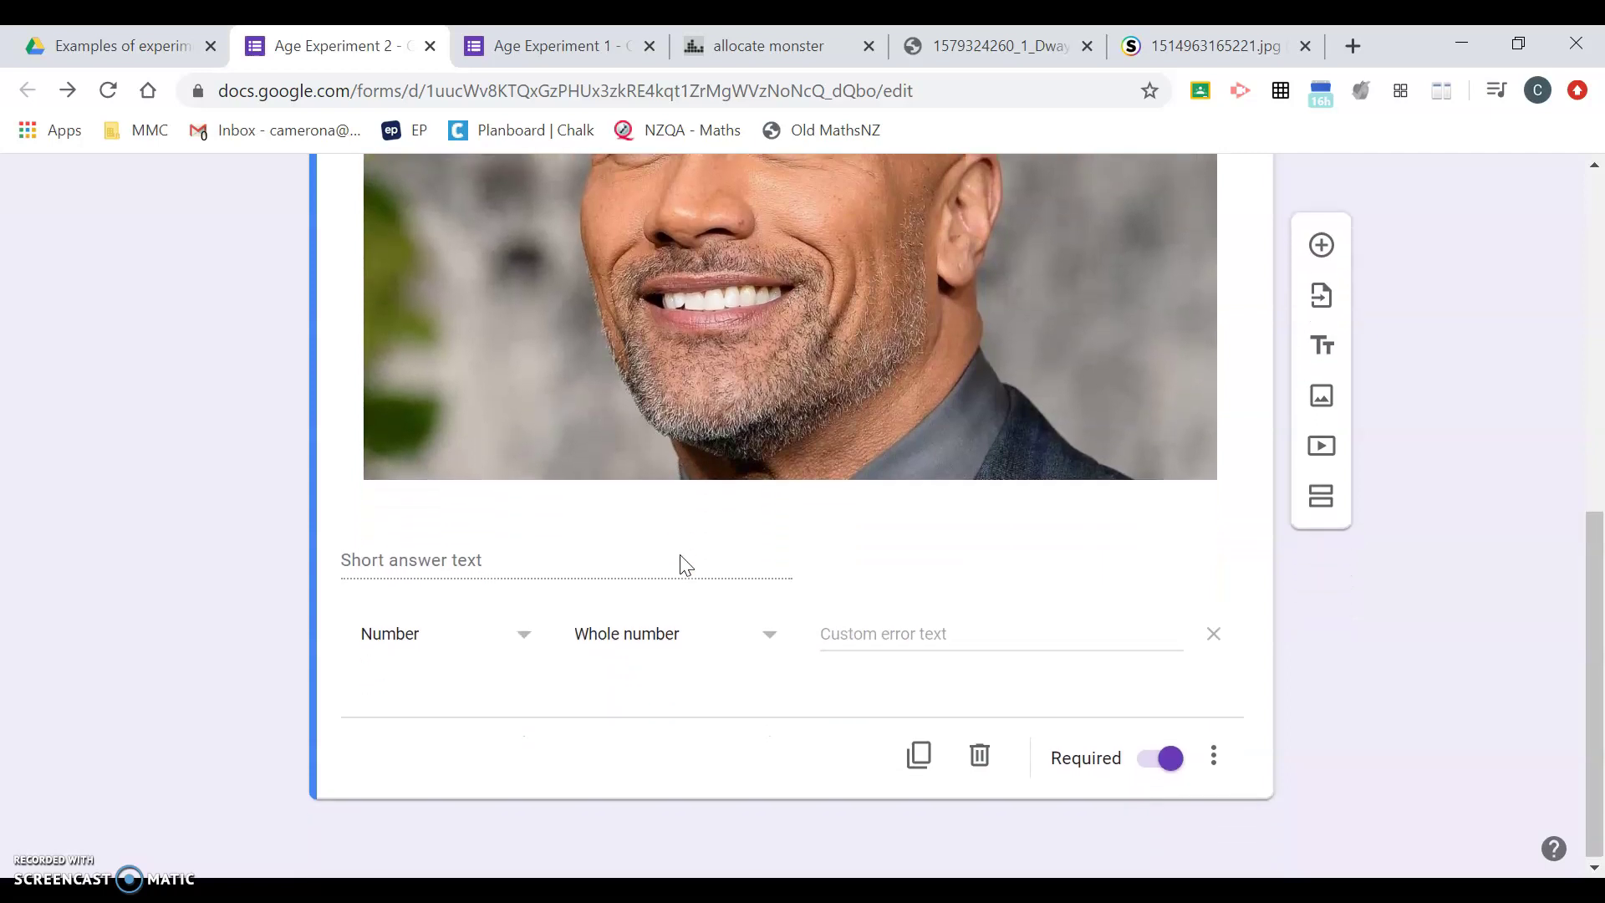
{"action": "scroll", "coordinate": [680, 554], "scroll_direction": "up", "scroll_amount": 7}
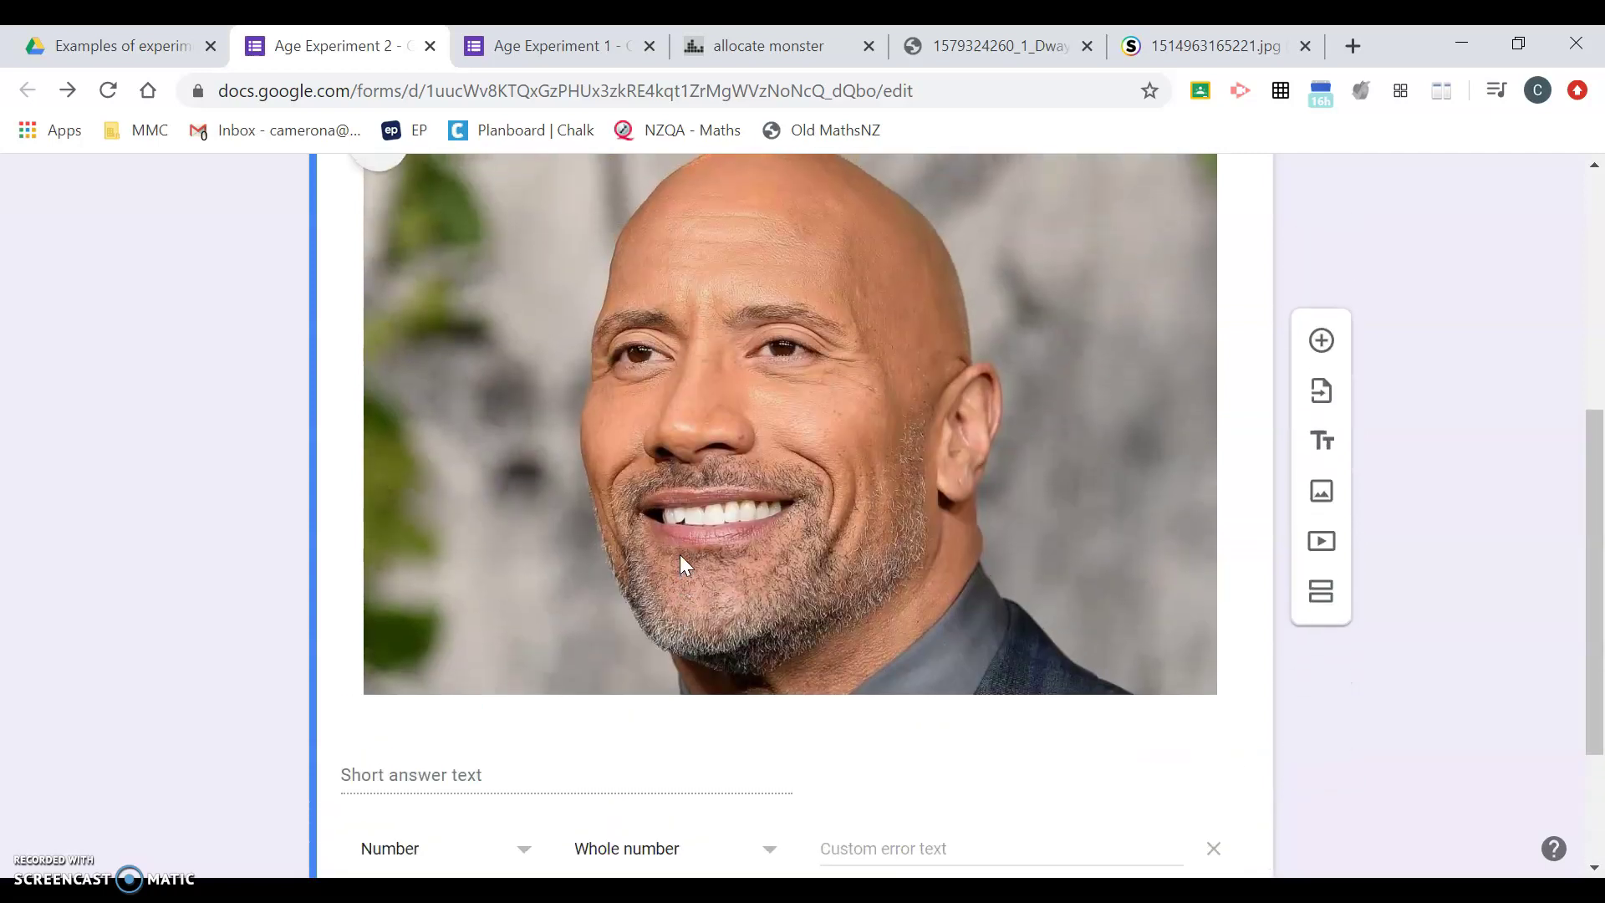
{"action": "left_click", "coordinate": [682, 205]}
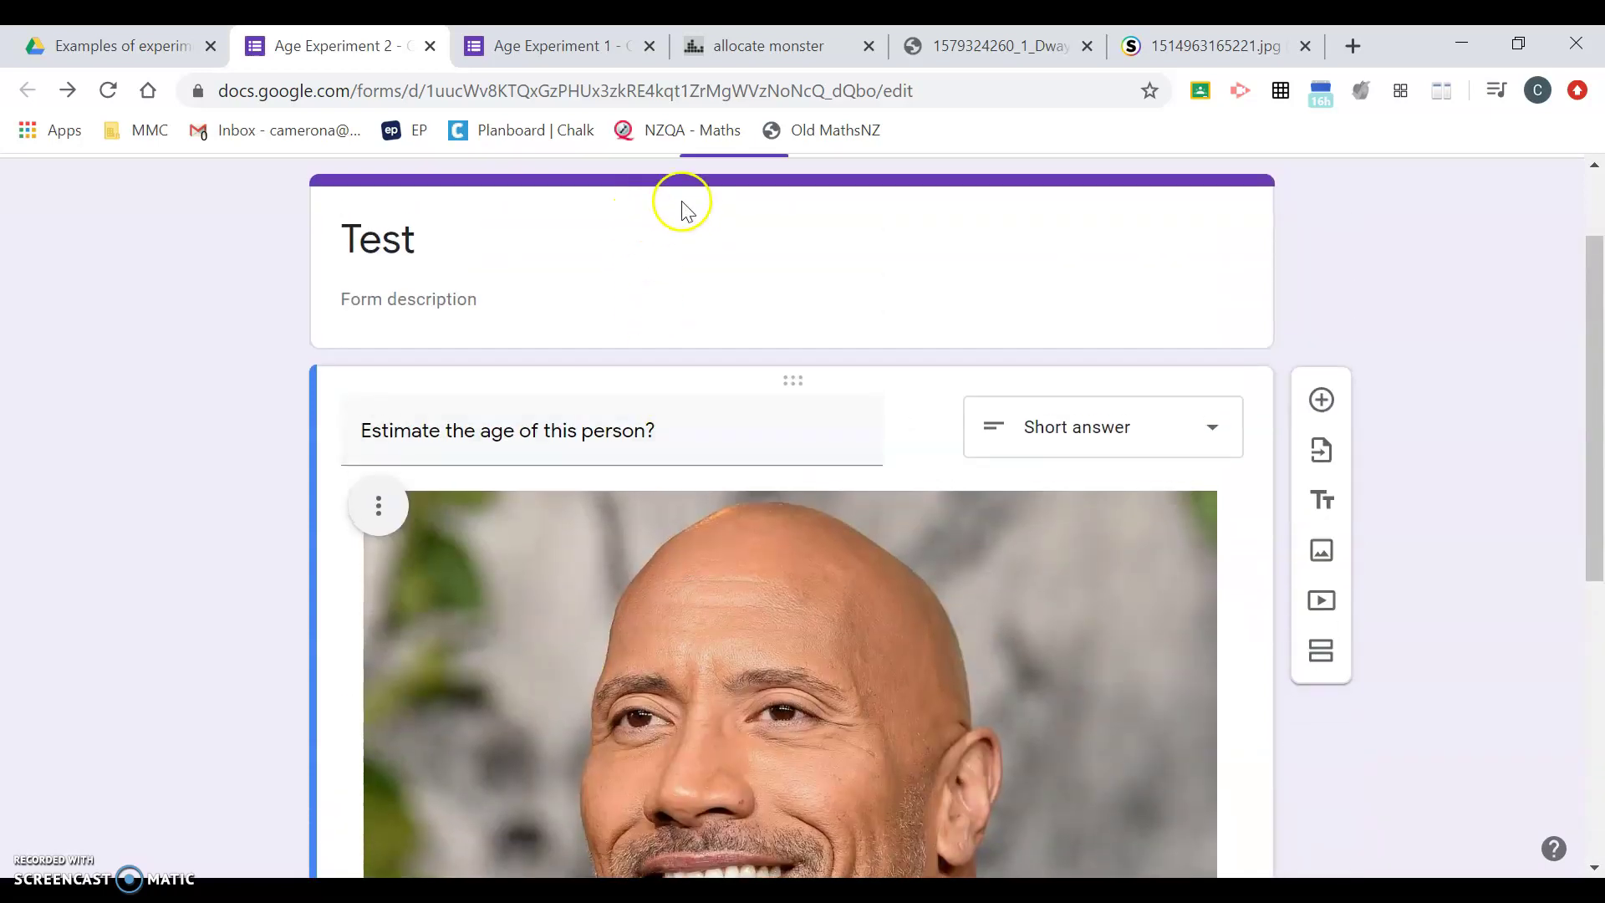
{"action": "left_click", "coordinate": [564, 49]}
{"action": "left_click", "coordinate": [330, 45]}
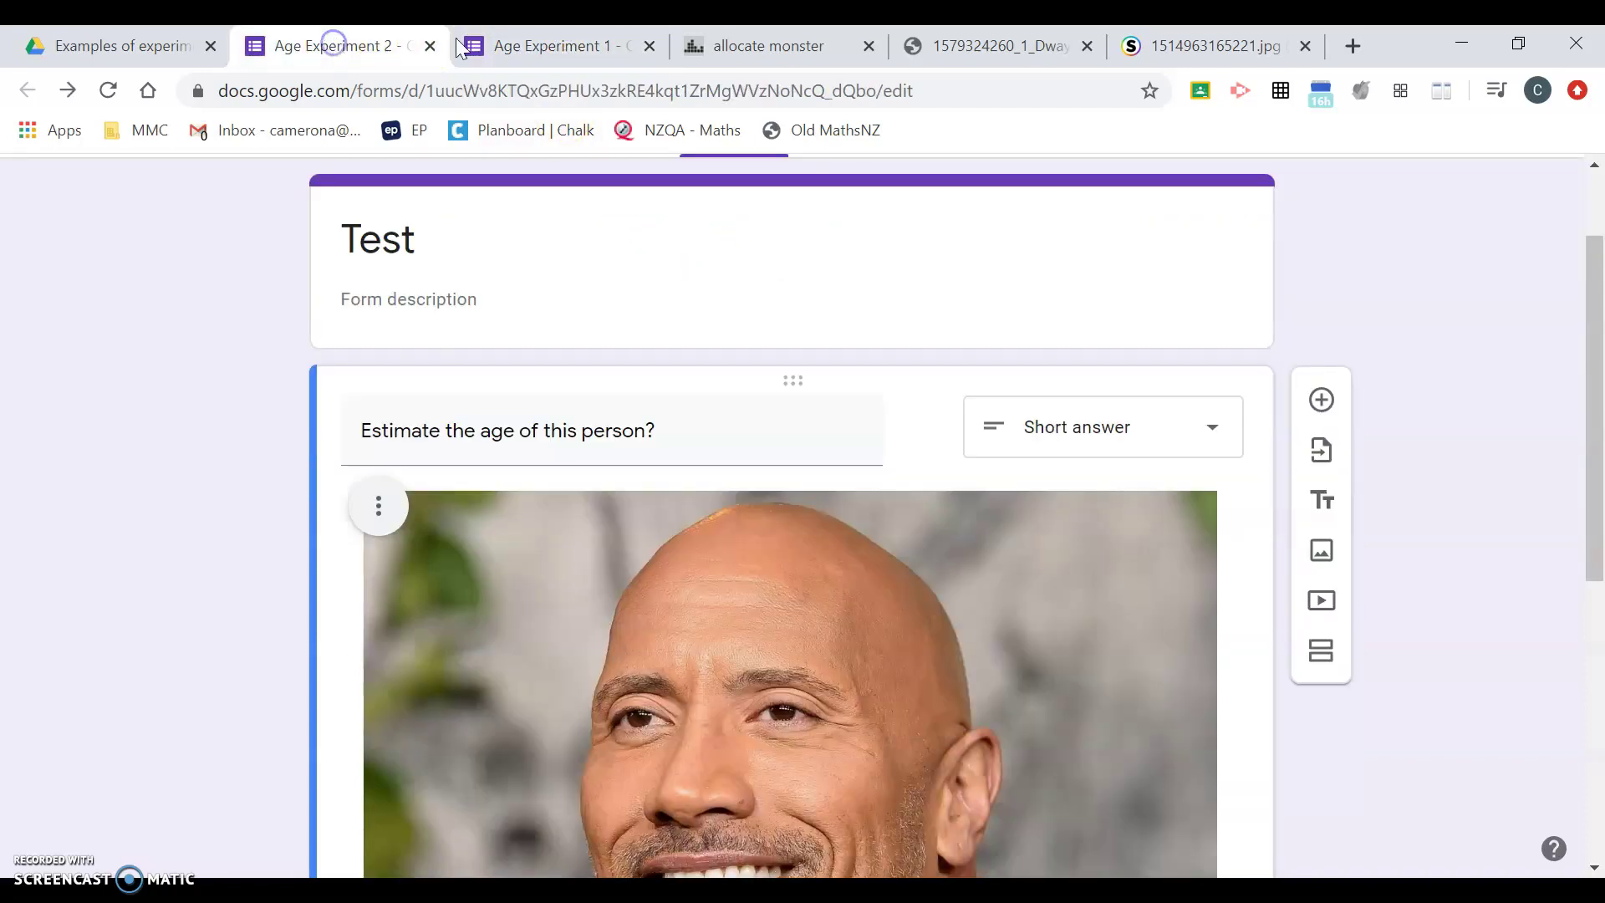
- Copy the web address of the Age Experiment 1 form's edit page and enter it as Link 1 on the allocate monster site
{"action": "left_click", "coordinate": [773, 50]}
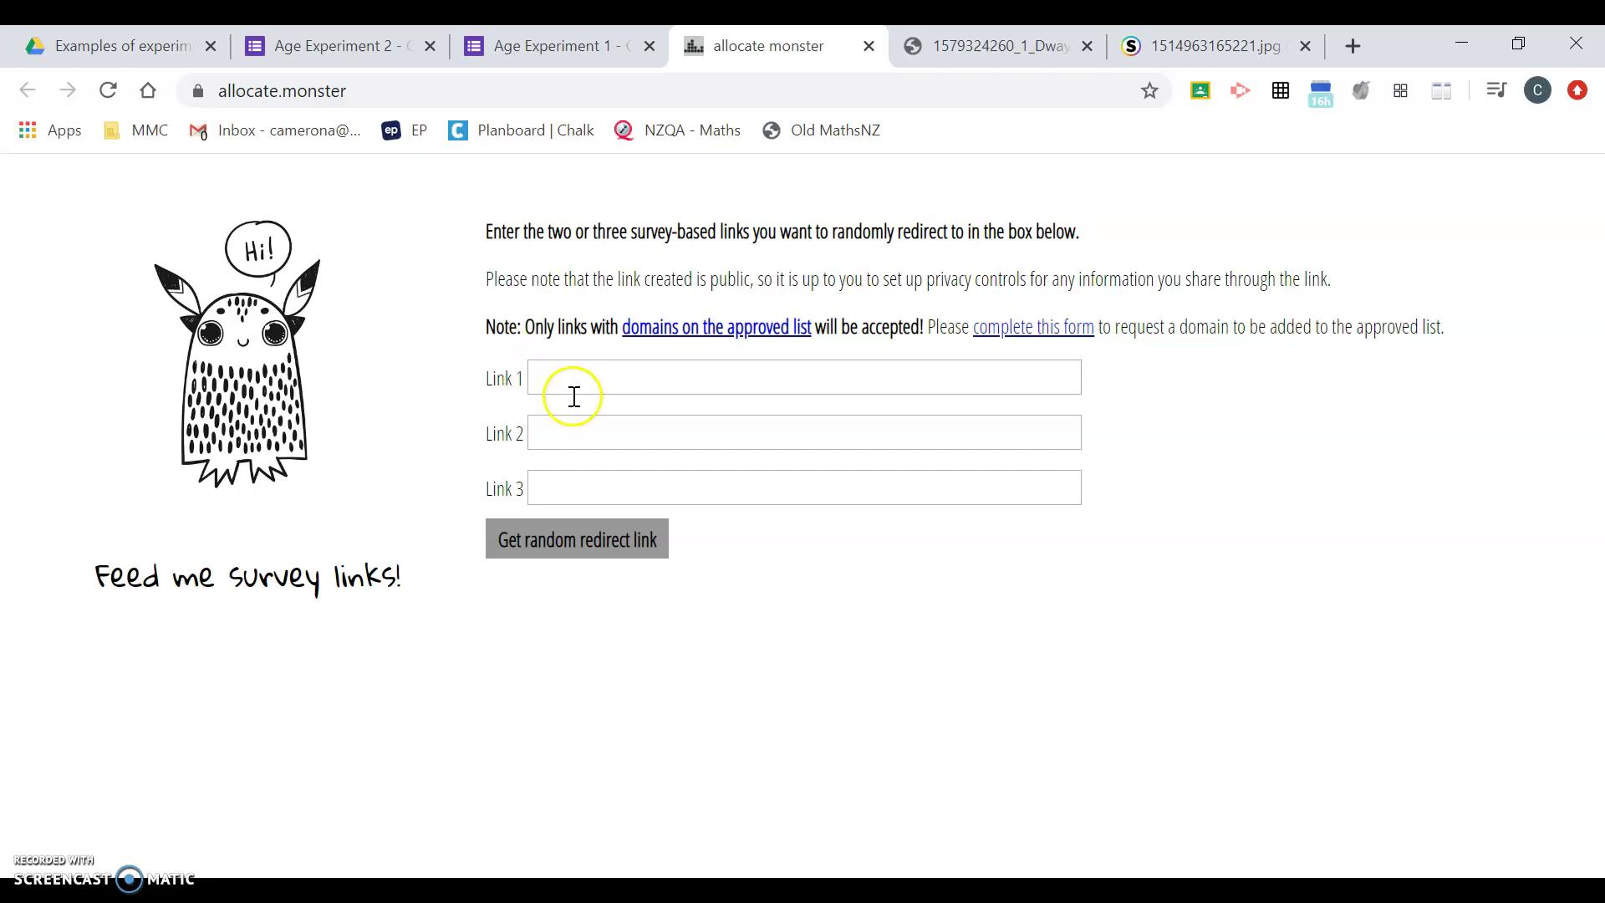
{"action": "left_click", "coordinate": [528, 46]}
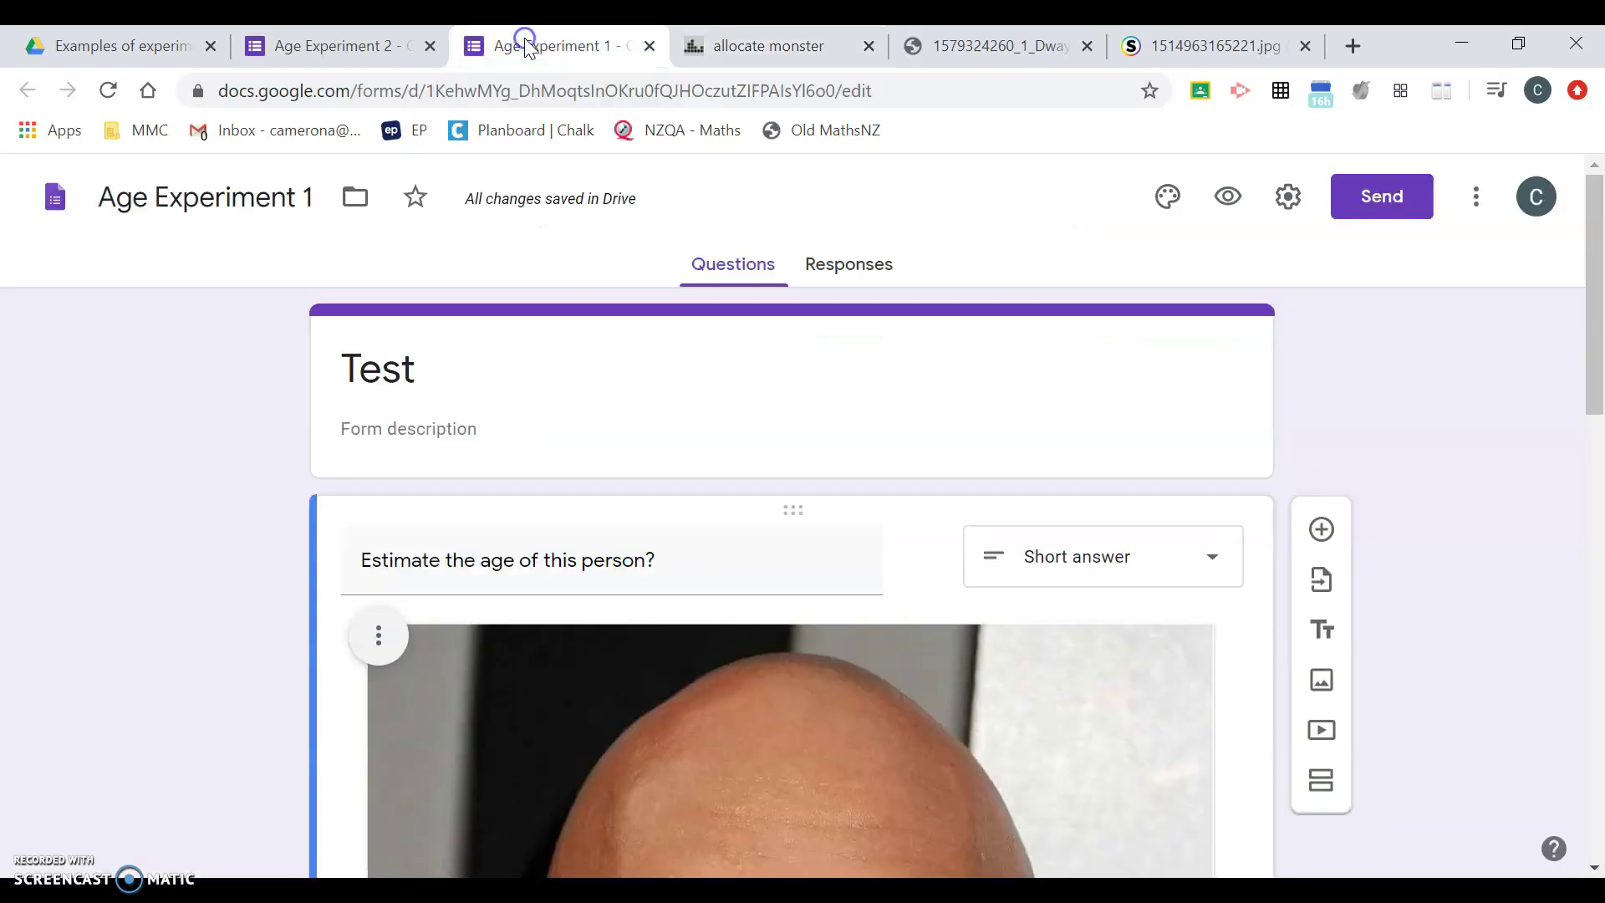
{"action": "left_click", "coordinate": [528, 87]}
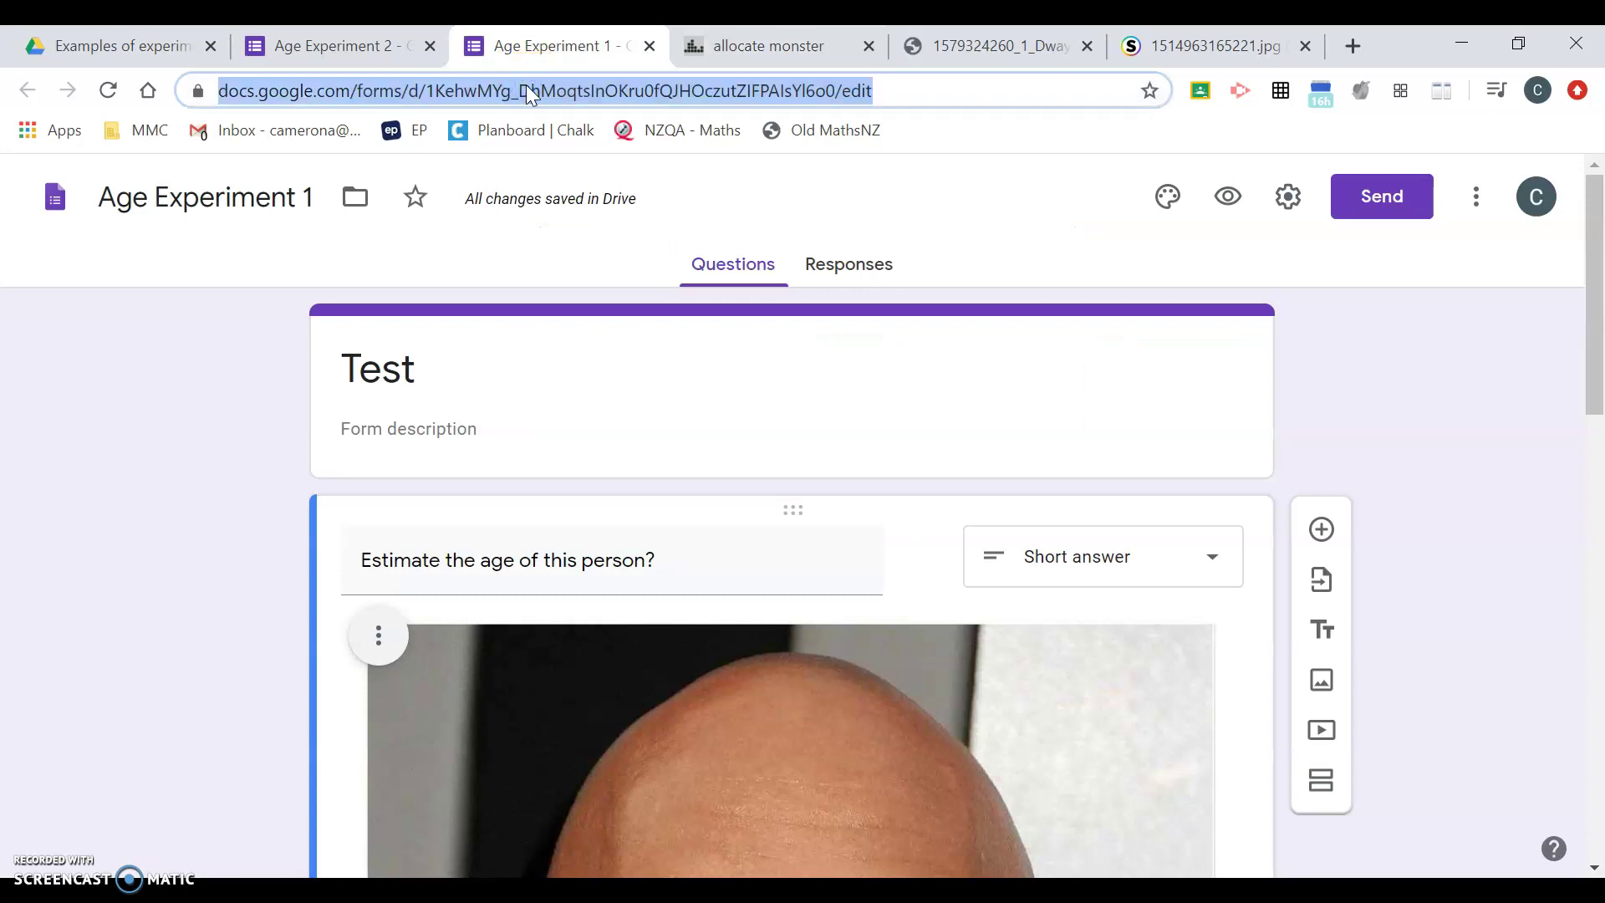
{"action": "left_click", "coordinate": [750, 44]}
{"action": "left_click", "coordinate": [568, 379]}
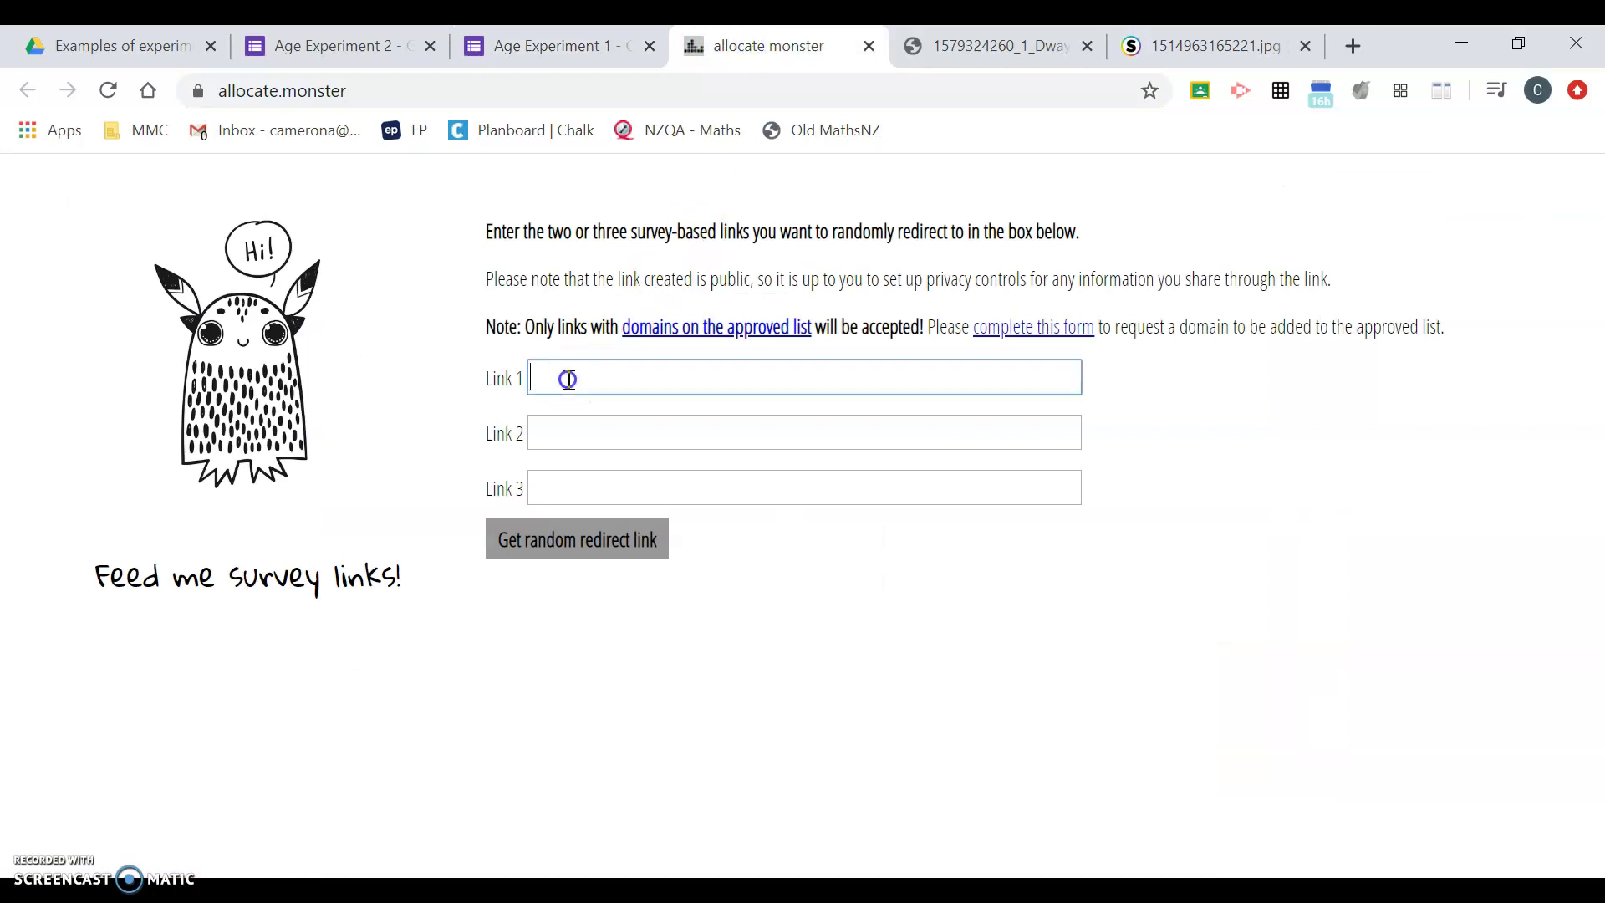
{"action": "key", "text": "ctrl+v"}
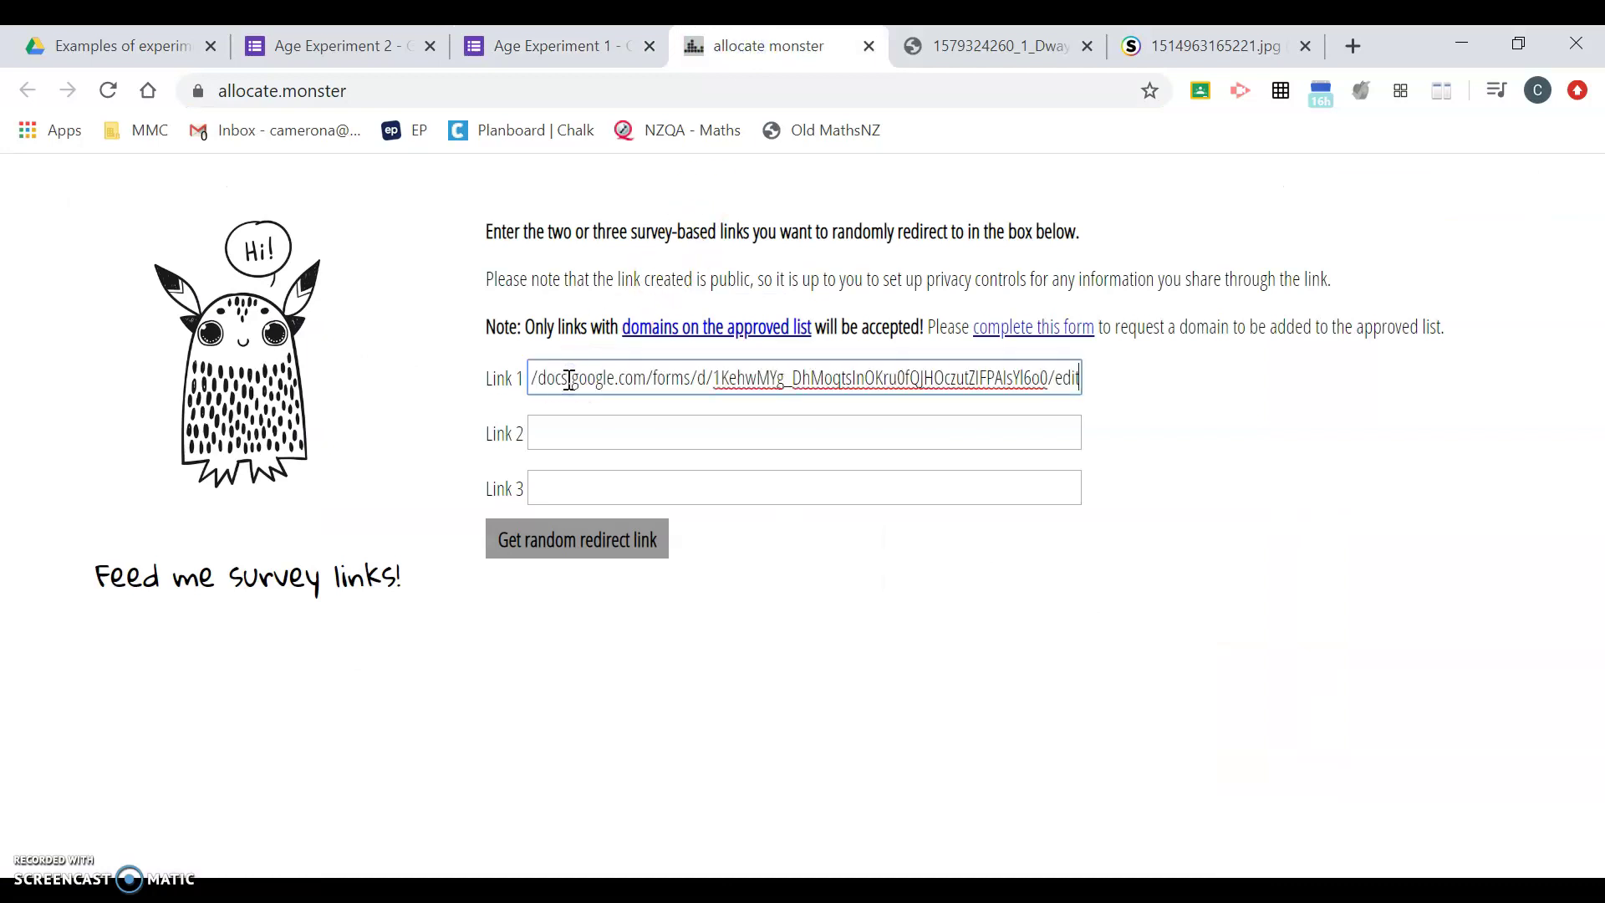
- Copy the web address of the Age Experiment 2 form's edit page and enter it as Link 2 on the allocate monster site
{"action": "left_click", "coordinate": [348, 46]}
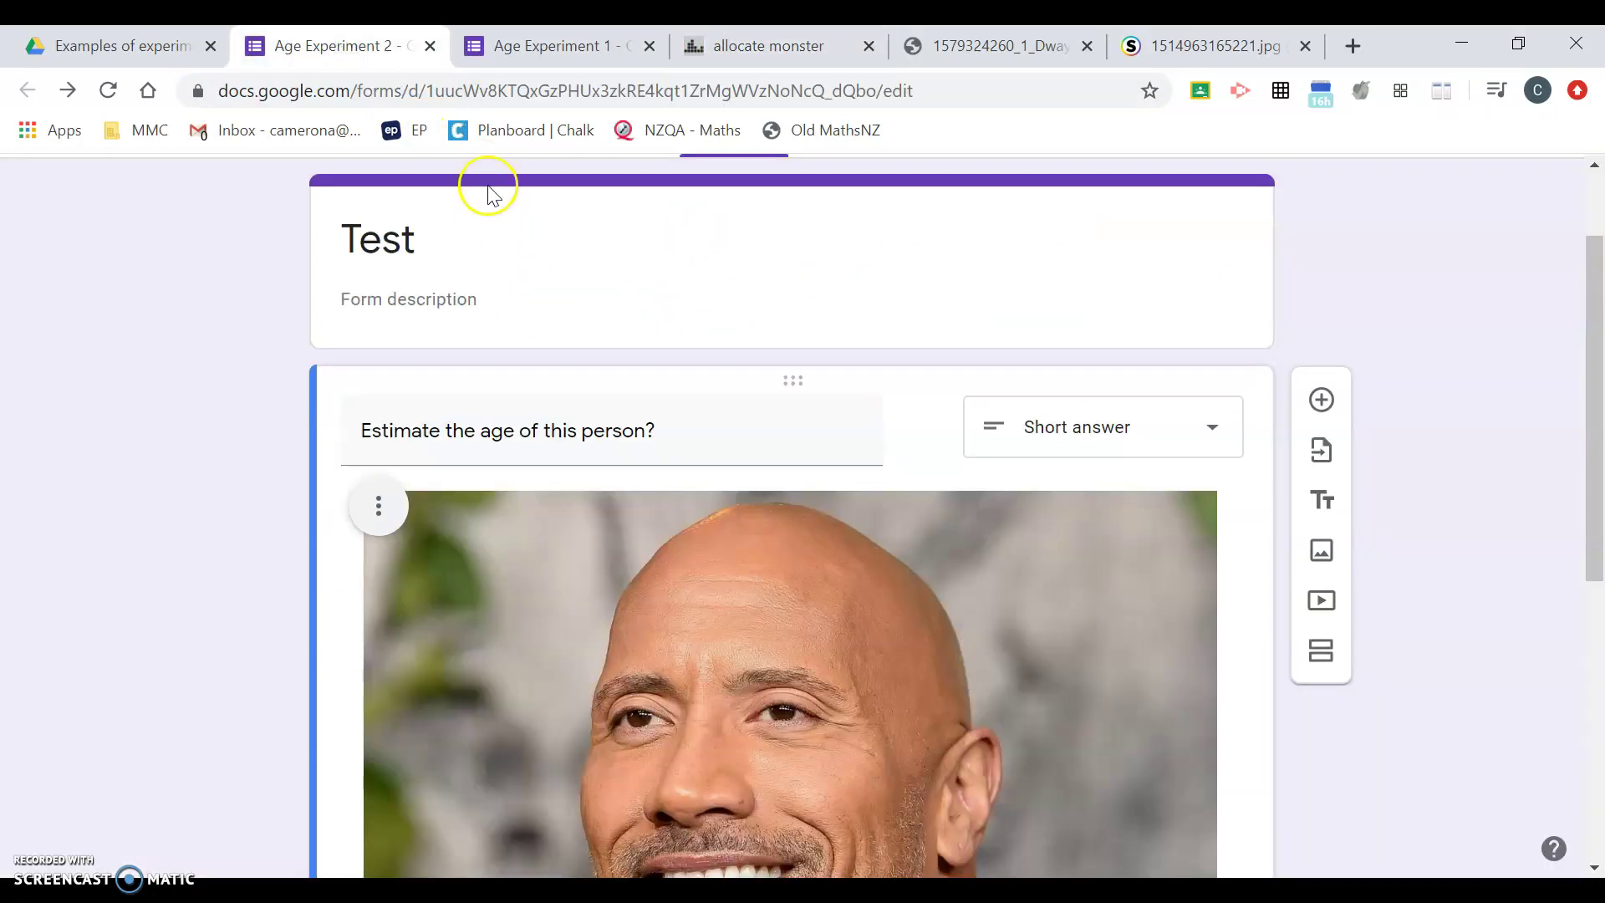
{"action": "left_click", "coordinate": [554, 90]}
{"action": "key", "text": "ctrl+c"}
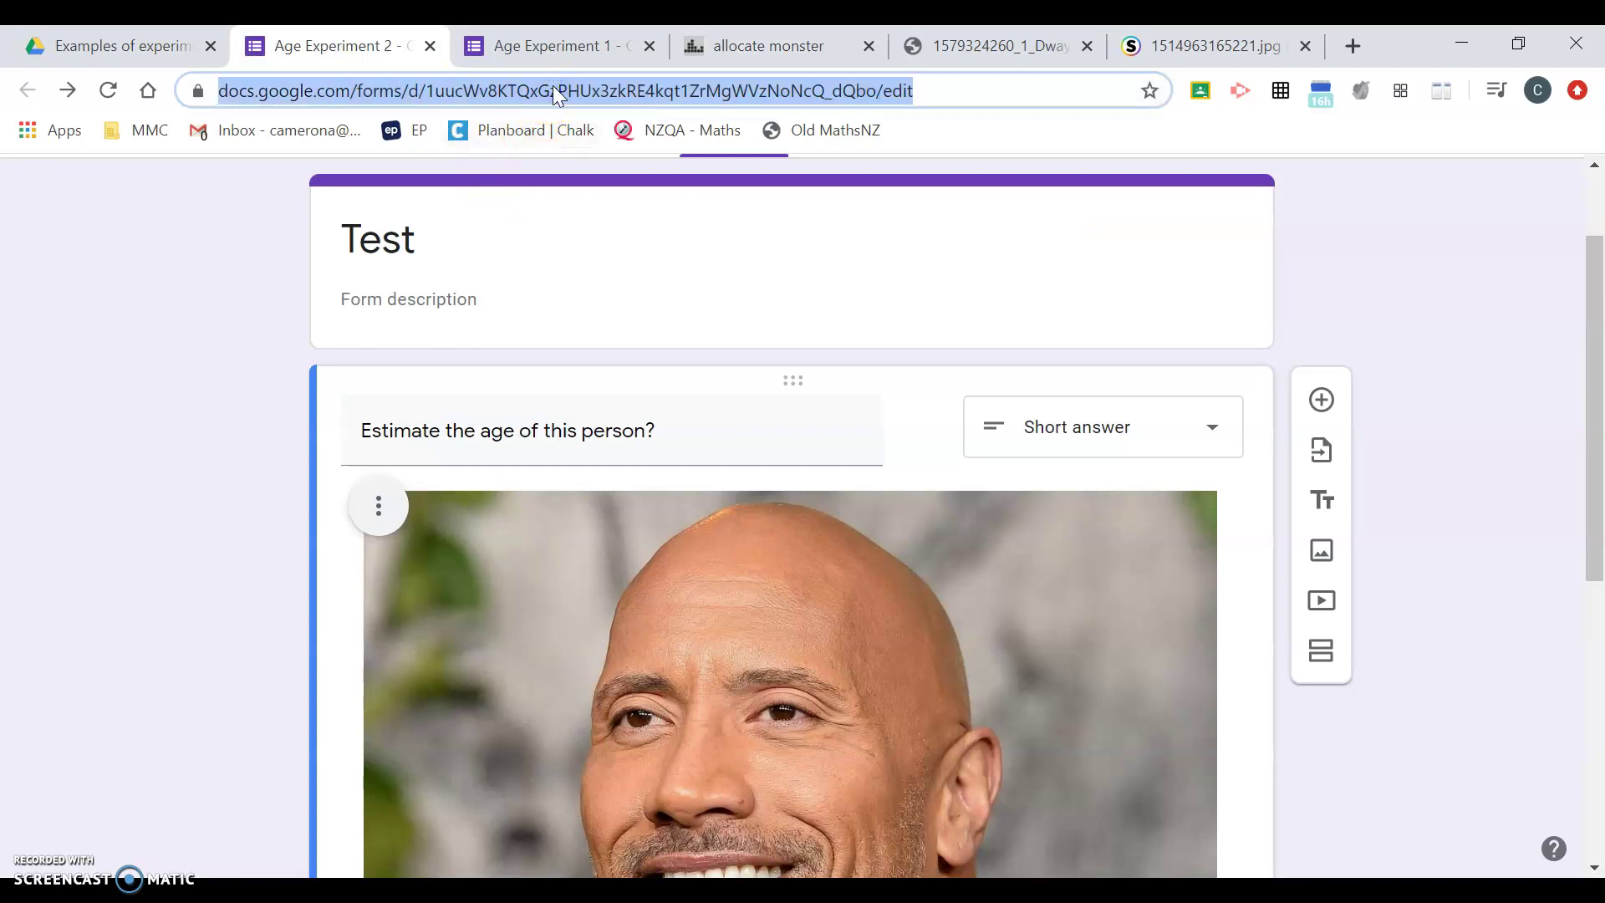
{"action": "left_click", "coordinate": [748, 46]}
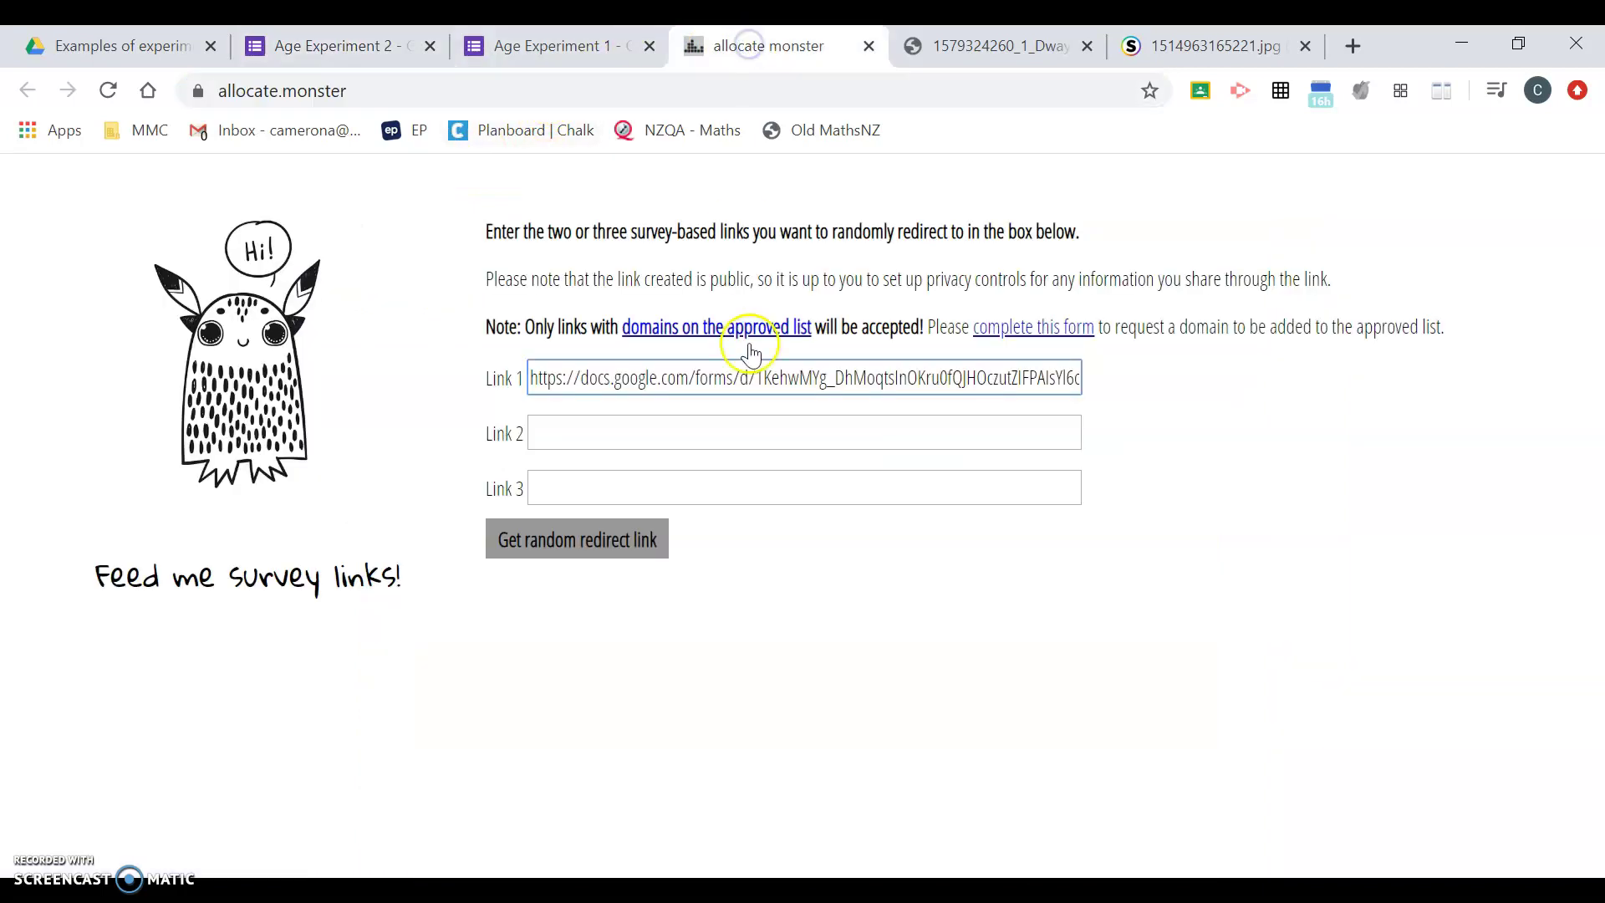
{"action": "left_click", "coordinate": [617, 430]}
{"action": "key", "text": "ctrl+v"}
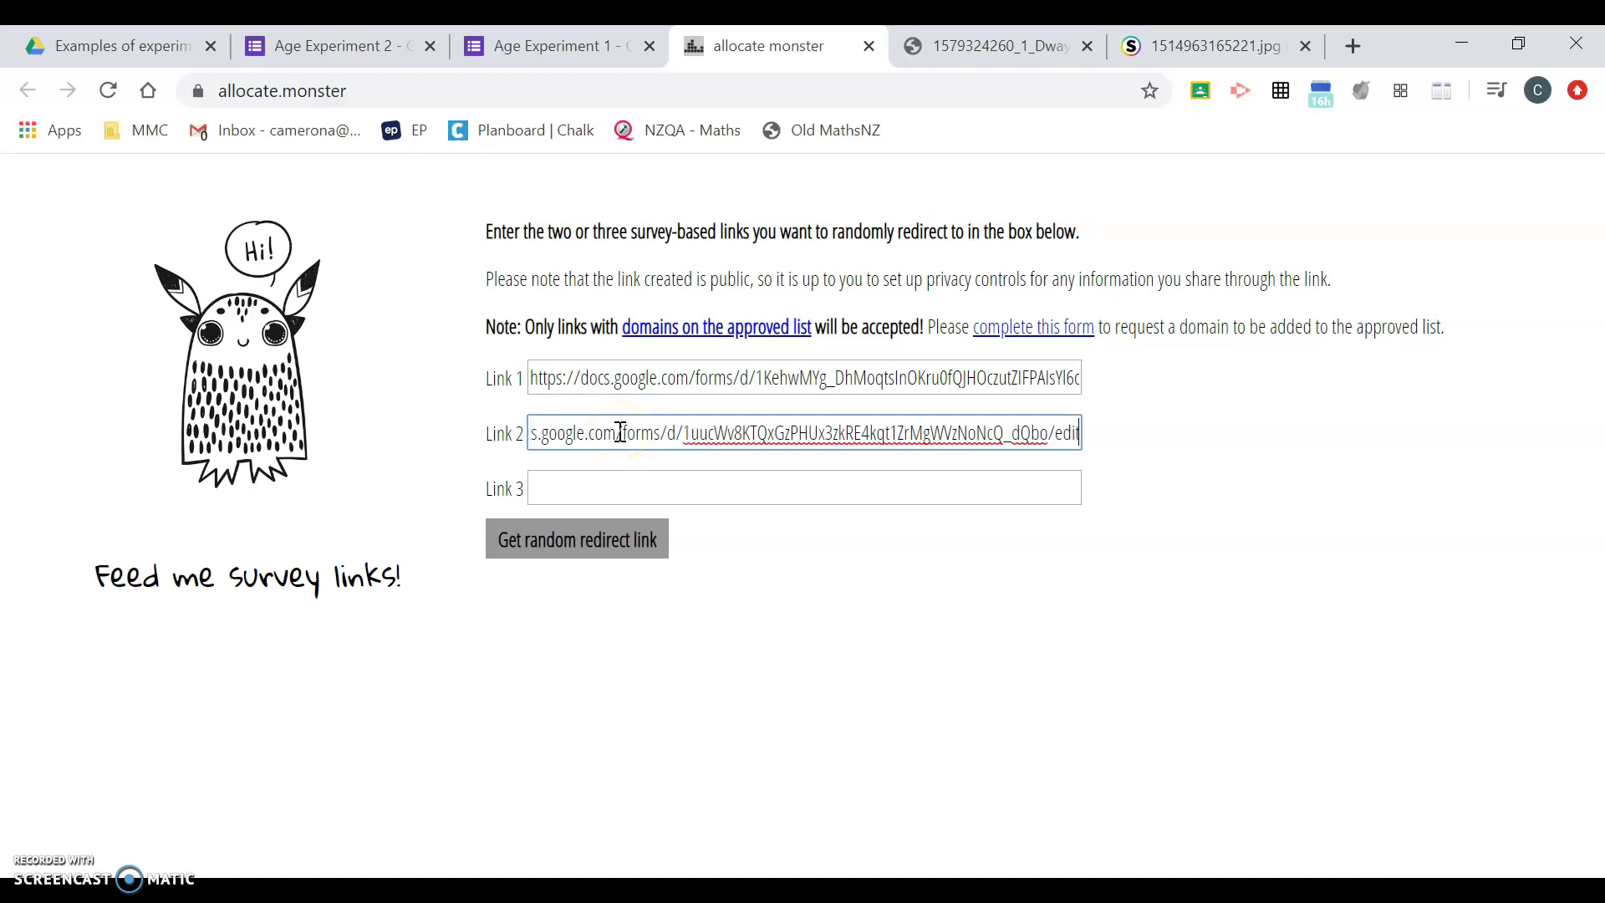
- Leave Link 3 empty, generate the random redirect link for the two forms and select the resulting address
{"action": "left_click", "coordinate": [713, 472]}
{"action": "left_click", "coordinate": [835, 473]}
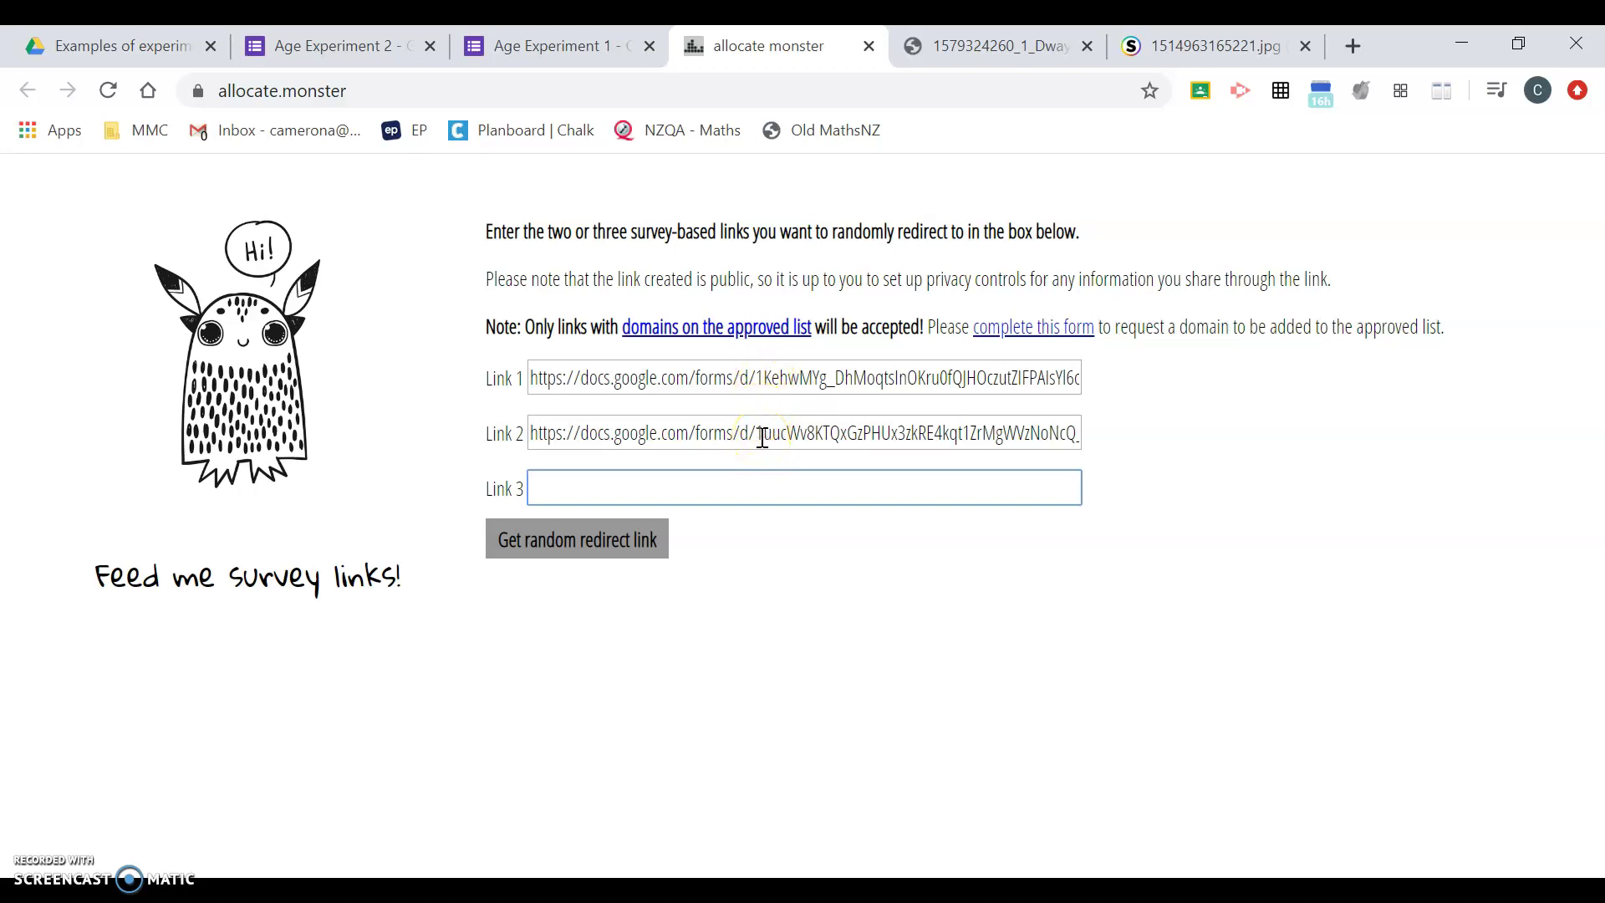
{"action": "left_click", "coordinate": [582, 544]}
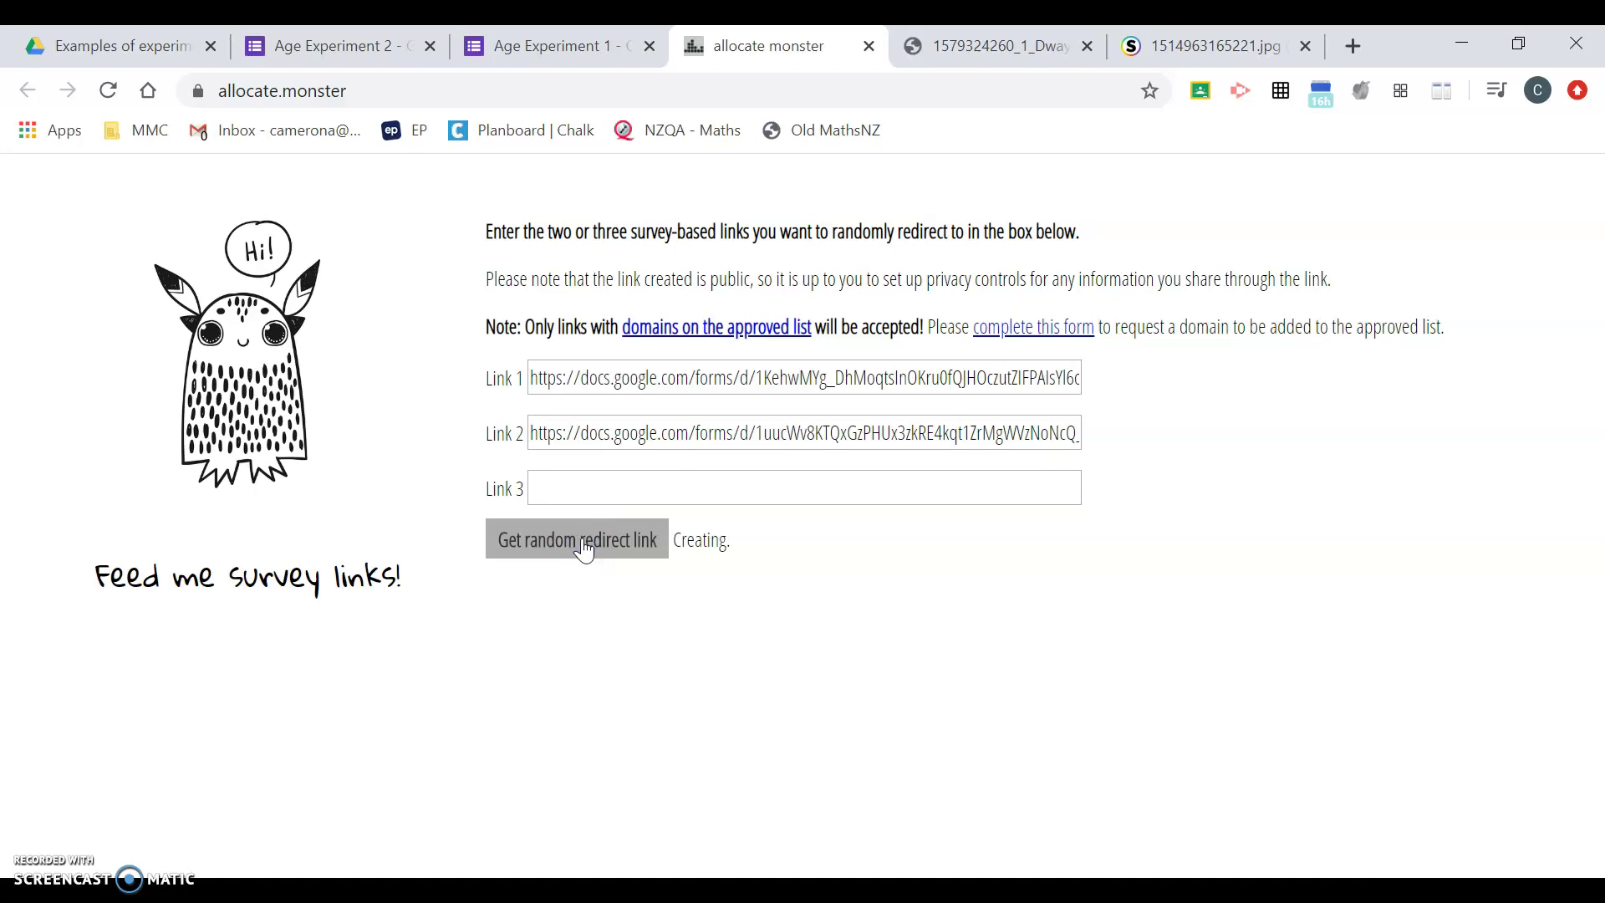
{"action": "left_click", "coordinate": [735, 566]}
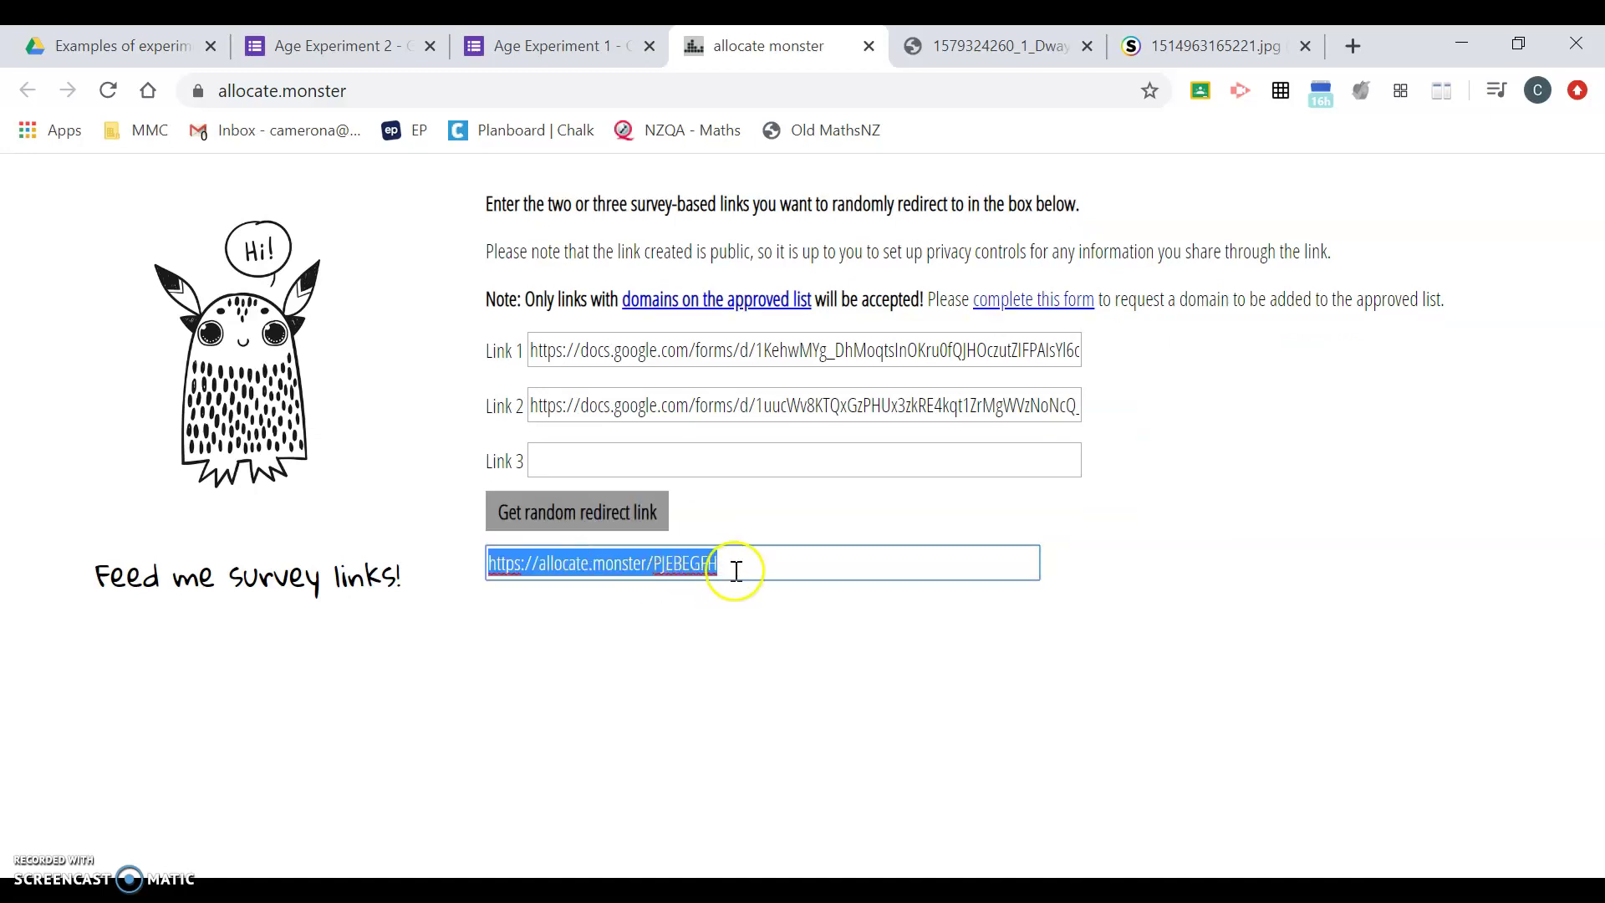